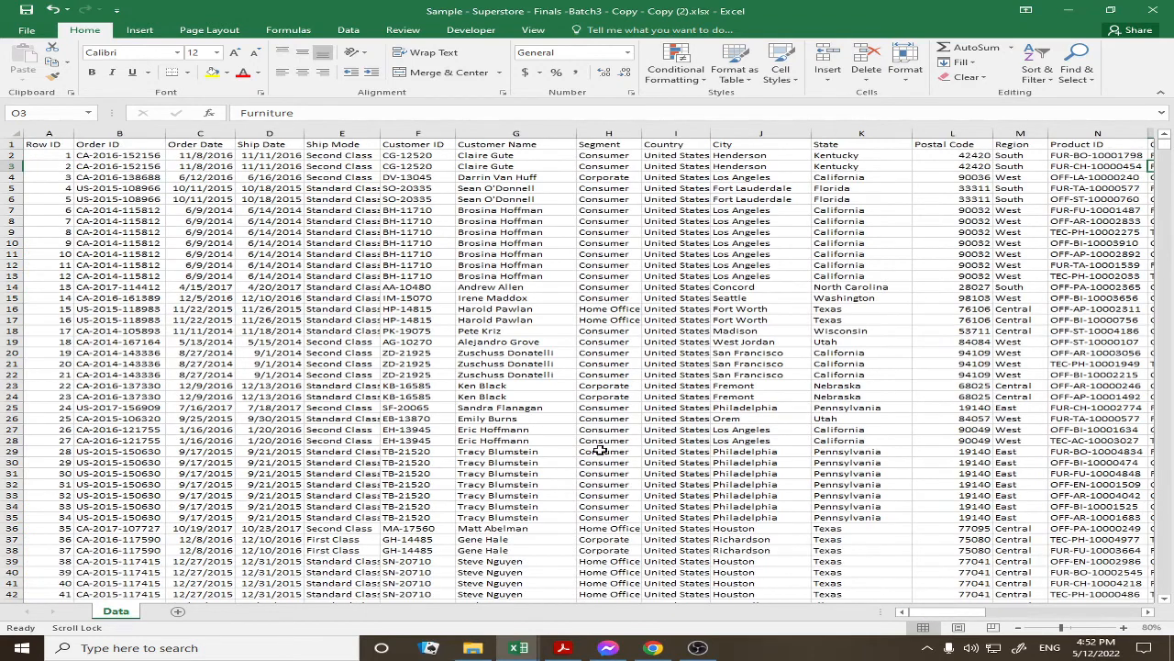
# Select the whole order data region from A2 with Ctrl+A, headers included
pyautogui.click(57, 156)
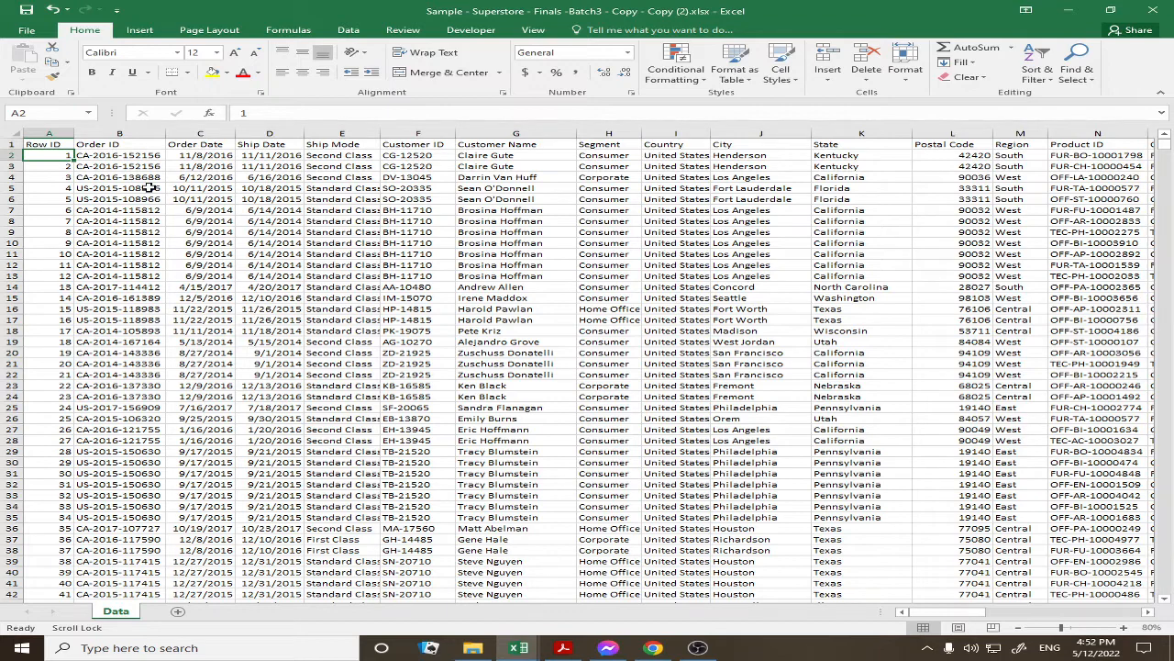
pyautogui.hotkey('ctrl', 'a')
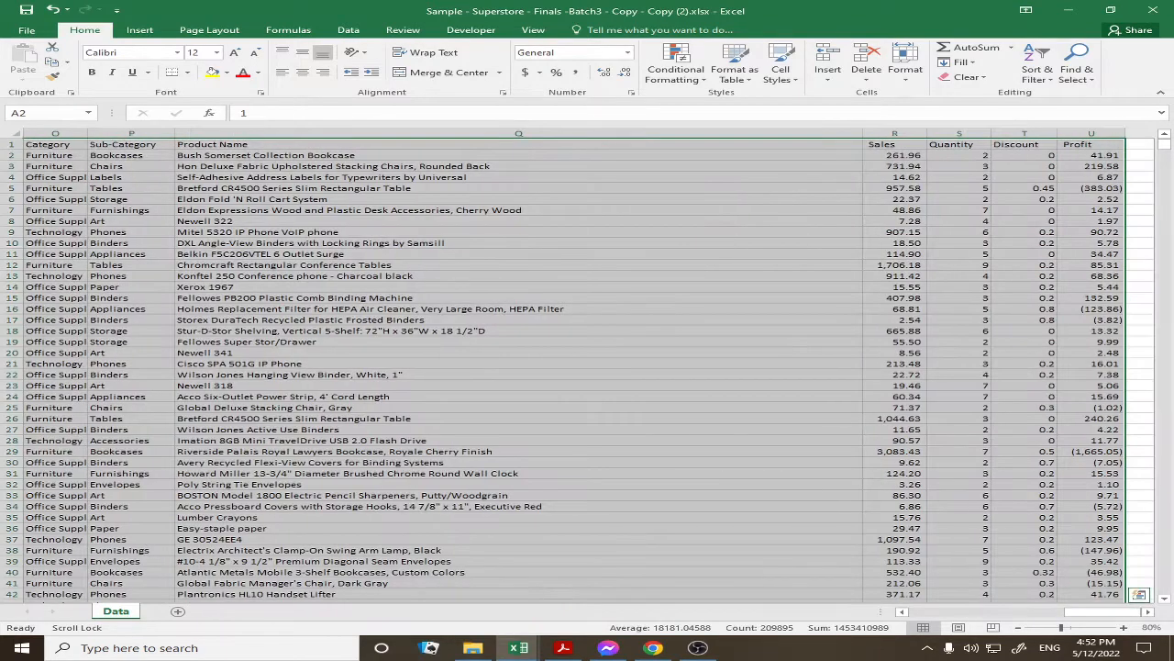
pyautogui.moveTo(1016, 626); pyautogui.dragTo(947, 613)
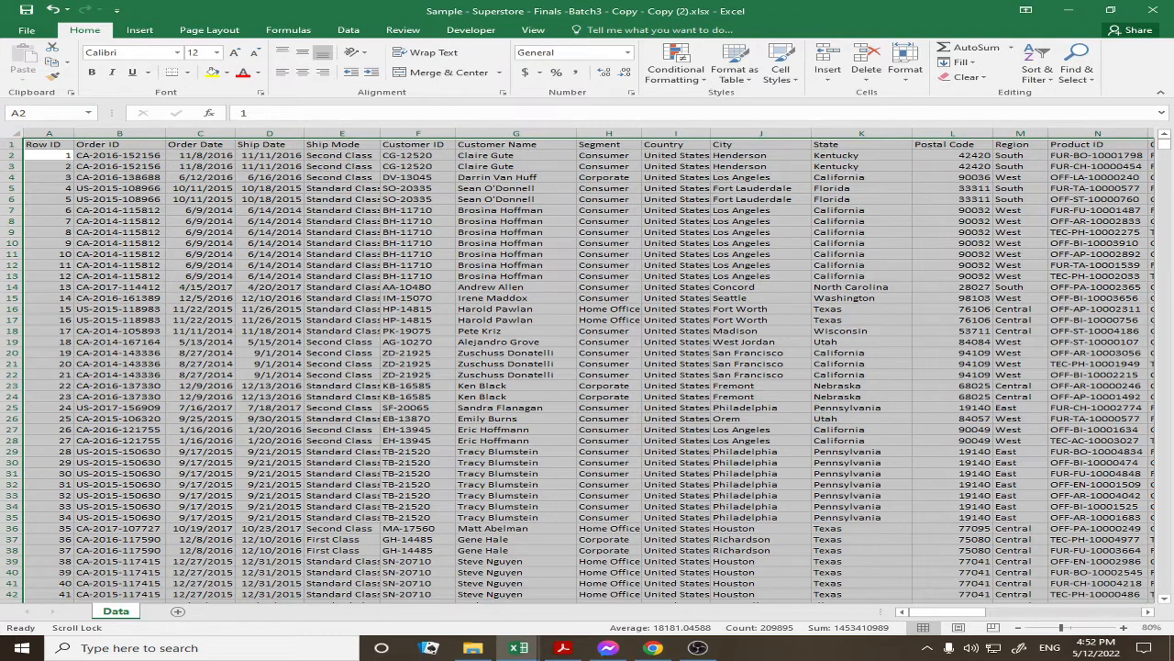
# Convert the data range into a table with 'My table has headers' checked
pyautogui.hotkey('ctrl', 't')
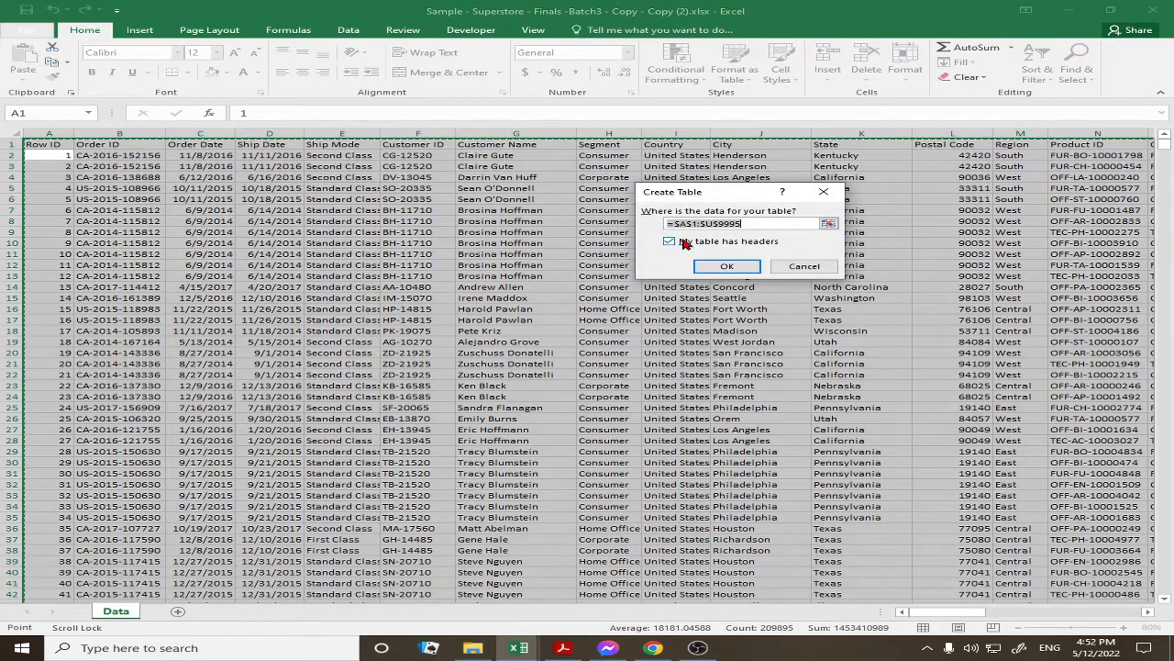
pyautogui.click(683, 243)
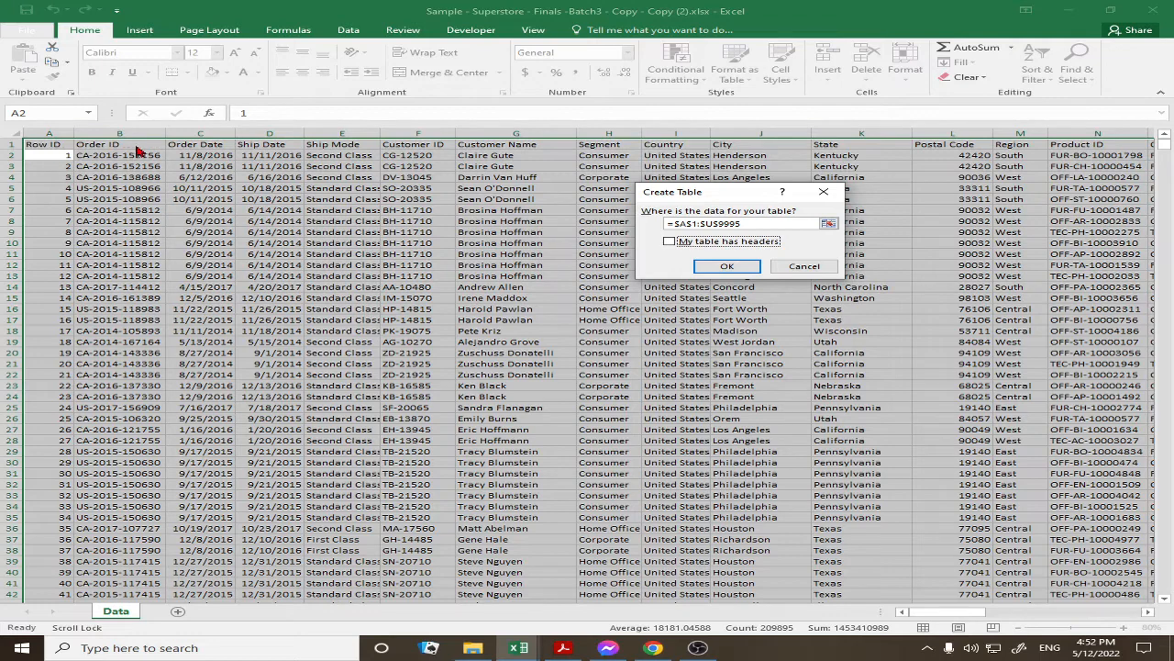
pyautogui.click(669, 241)
pyautogui.click(716, 269)
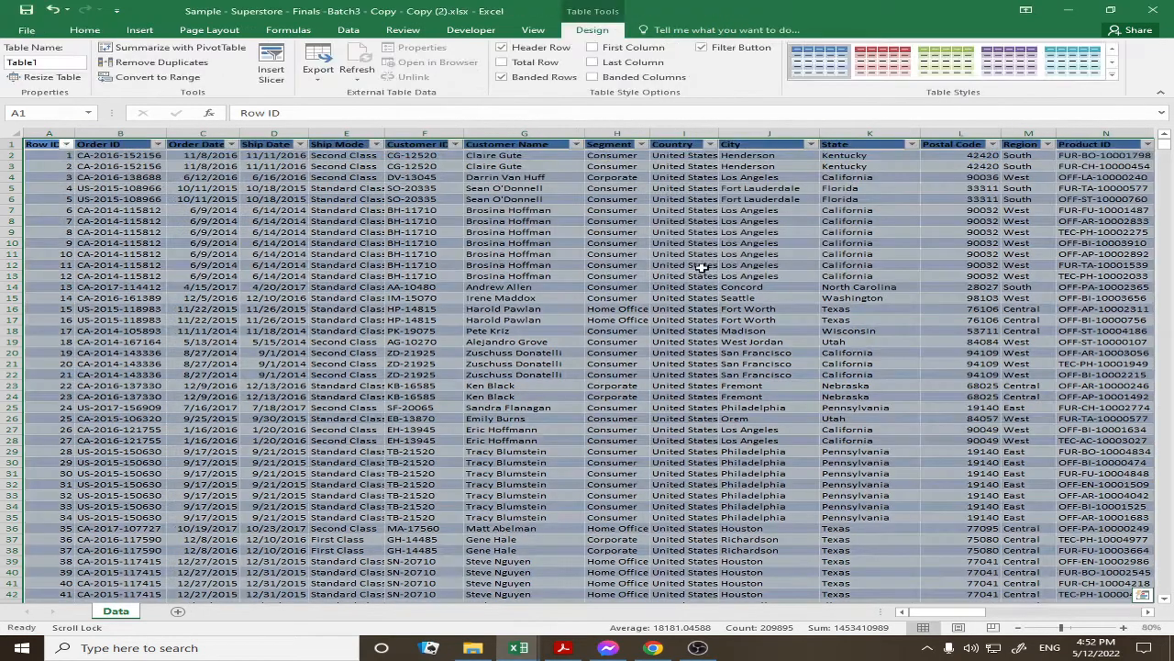
# Confirm the table and change its name from Table1 to Data
pyautogui.click(529, 224)
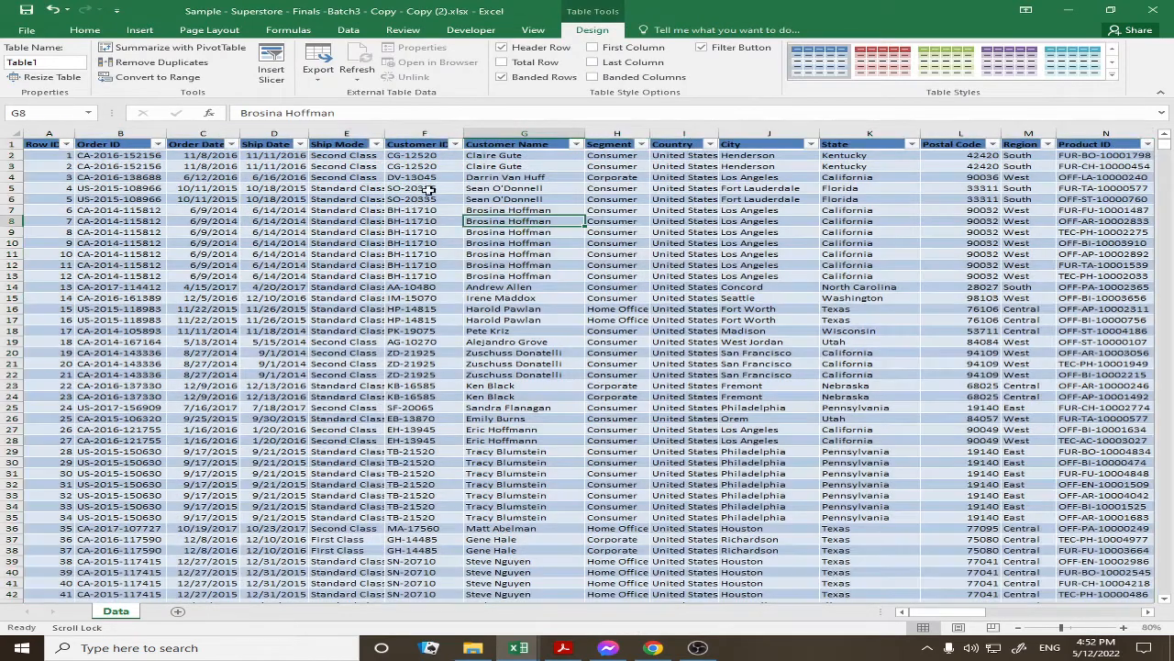
pyautogui.click(376, 145)
pyautogui.click(376, 145)
pyautogui.click(50, 63)
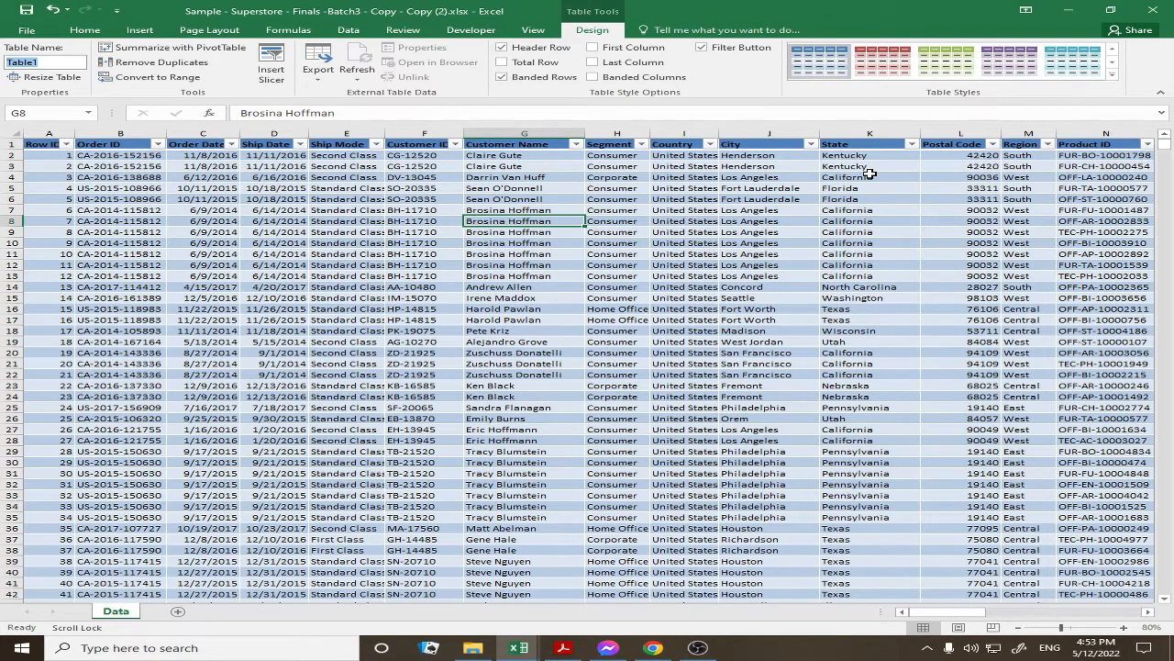
pyautogui.write('Data')
pyautogui.click(754, 648)
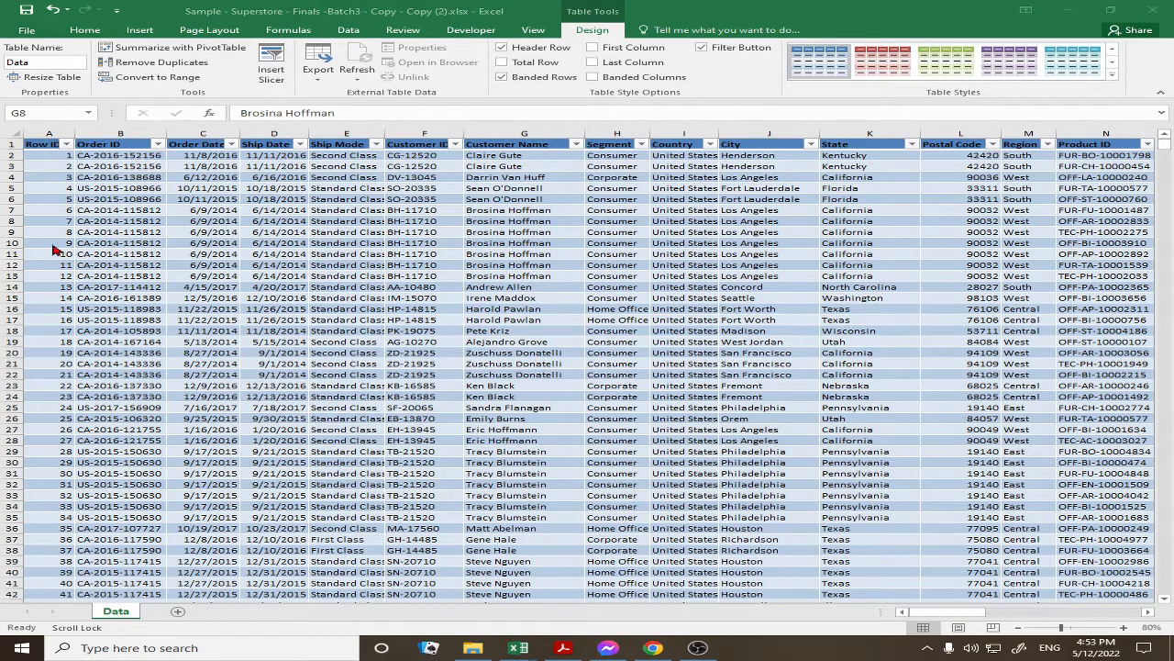
pyautogui.click(43, 156)
# Insert a PivotTable from the Data table on a new worksheet
pyautogui.click(44, 156)
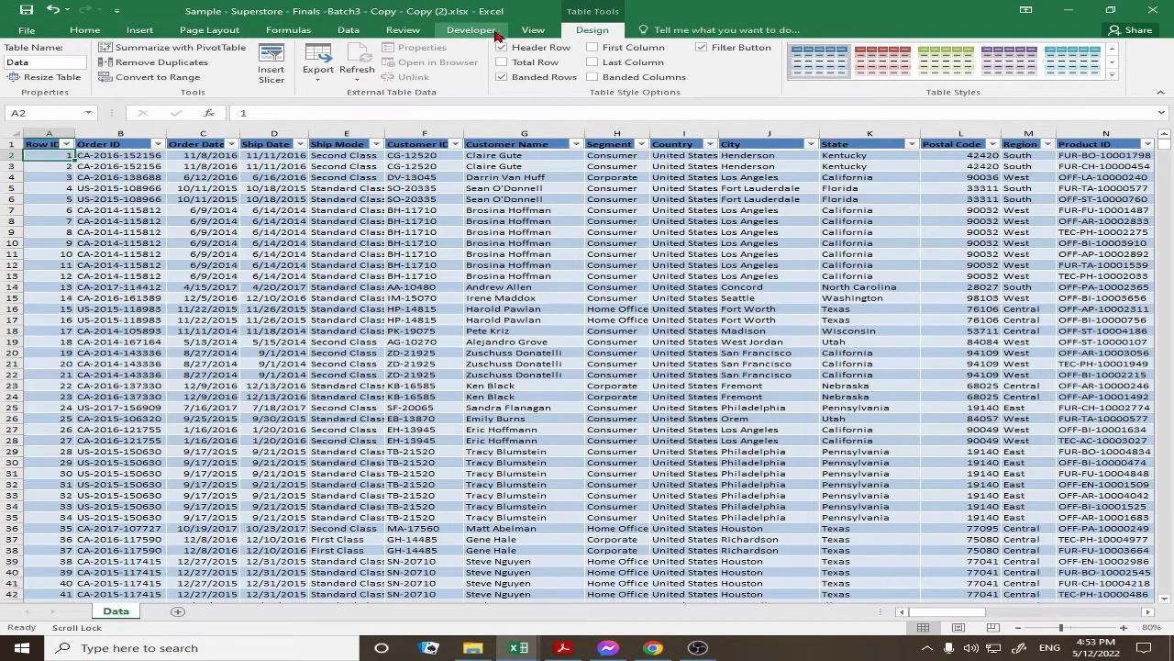
pyautogui.click(141, 30)
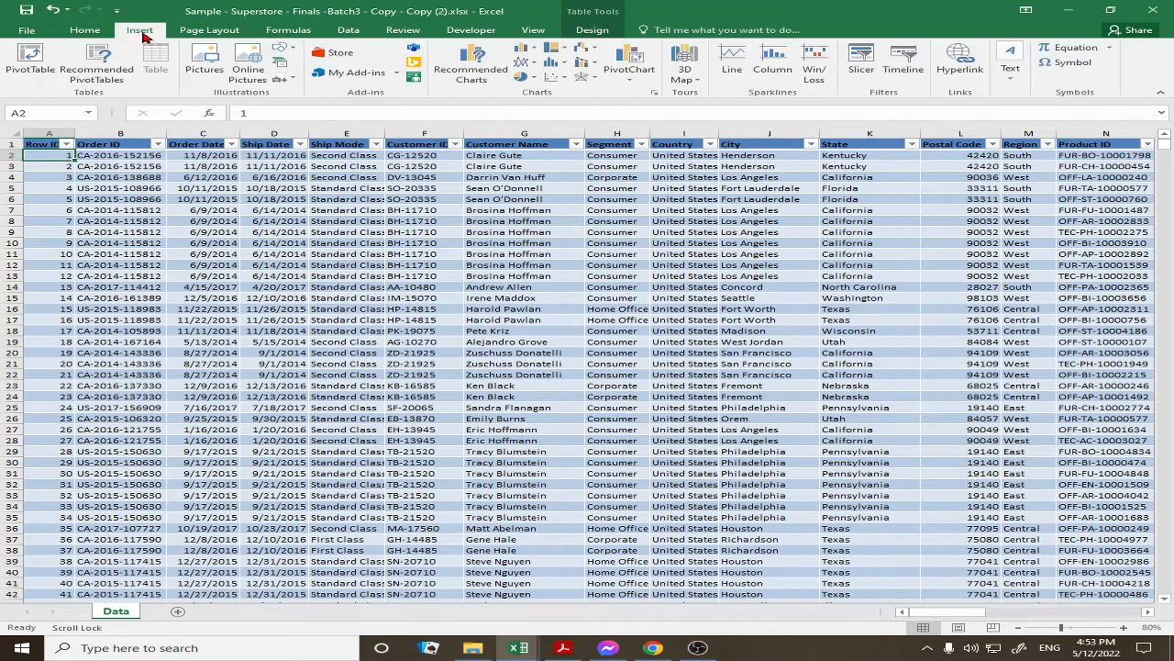
pyautogui.click(36, 65)
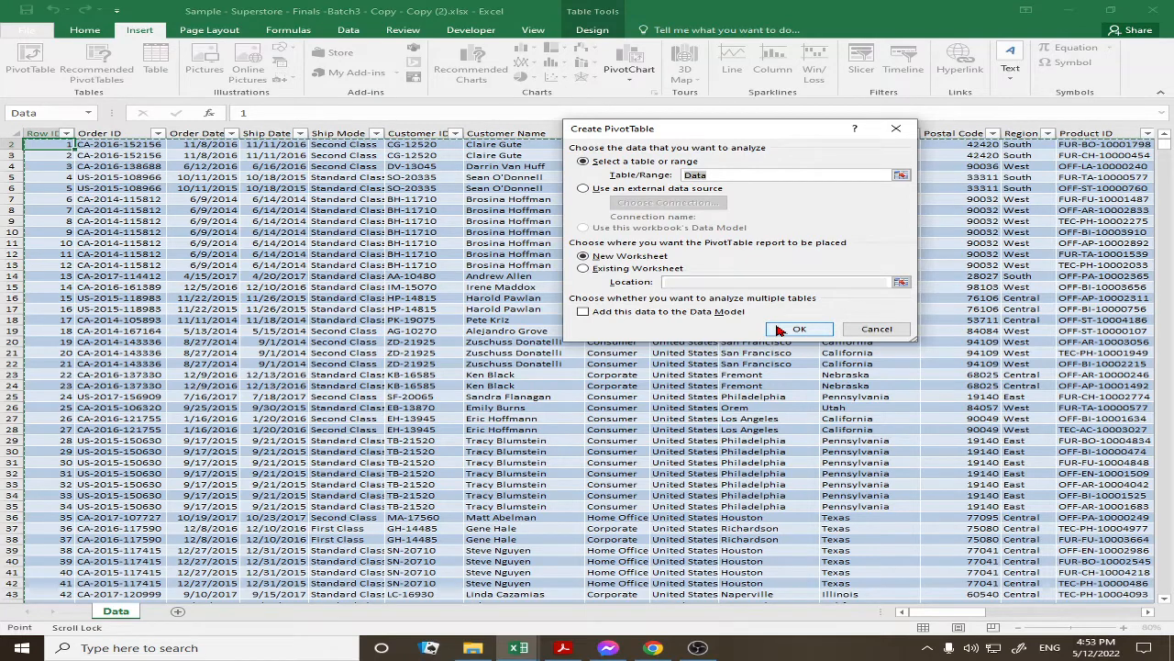
pyautogui.click(778, 330)
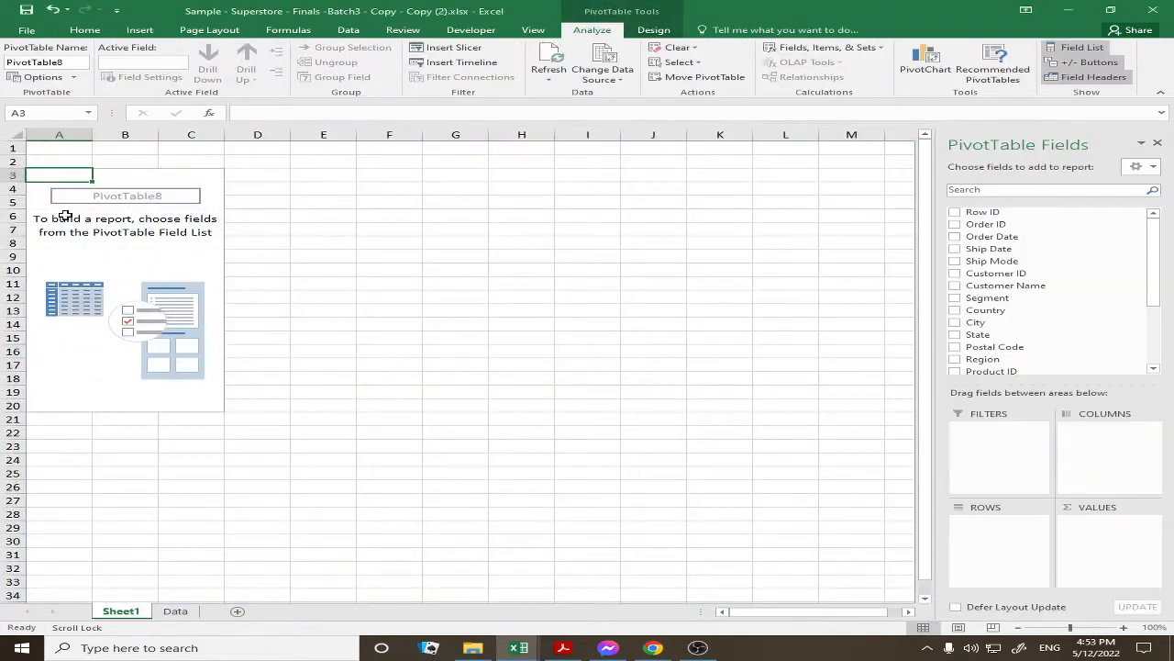
# Rename the new sheet to 'Bar Graph' and click outside the PivotTable
pyautogui.doubleClick(121, 611)
pyautogui.write('B')
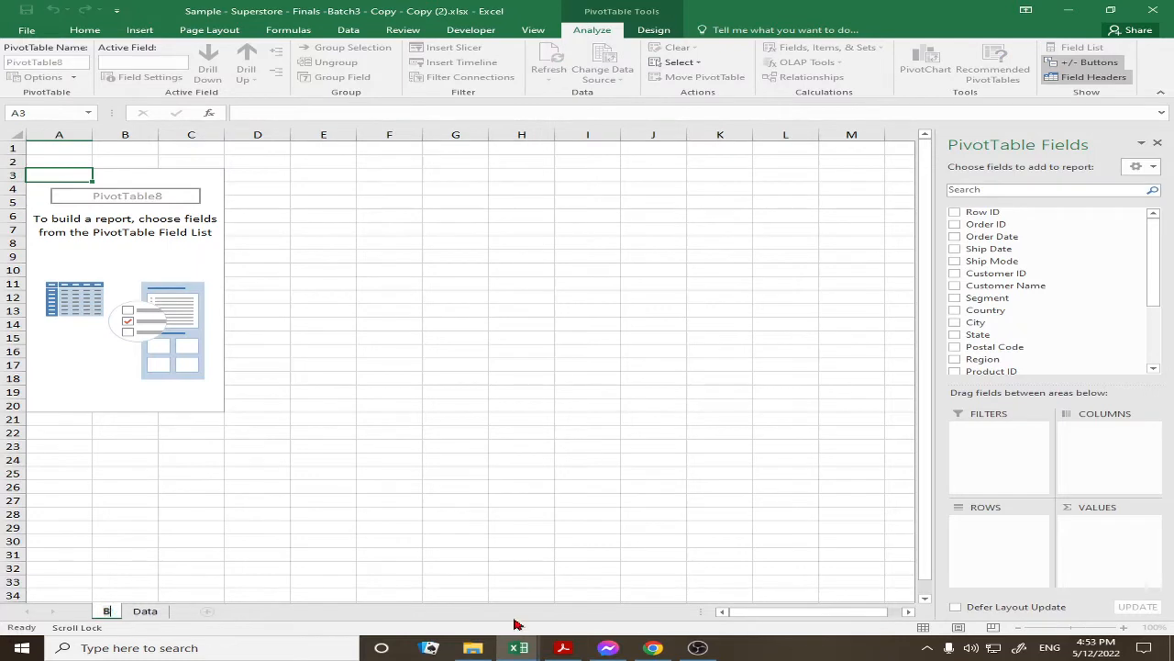
pyautogui.write('ar G')
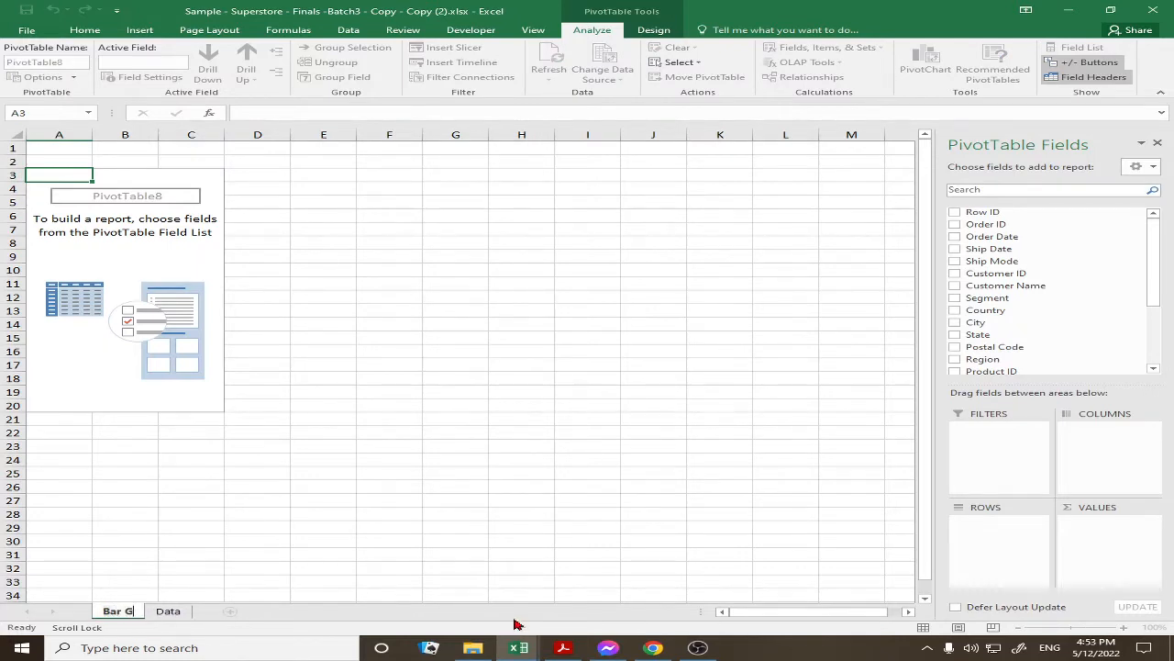
pyautogui.write('raph')
pyautogui.press('Return')
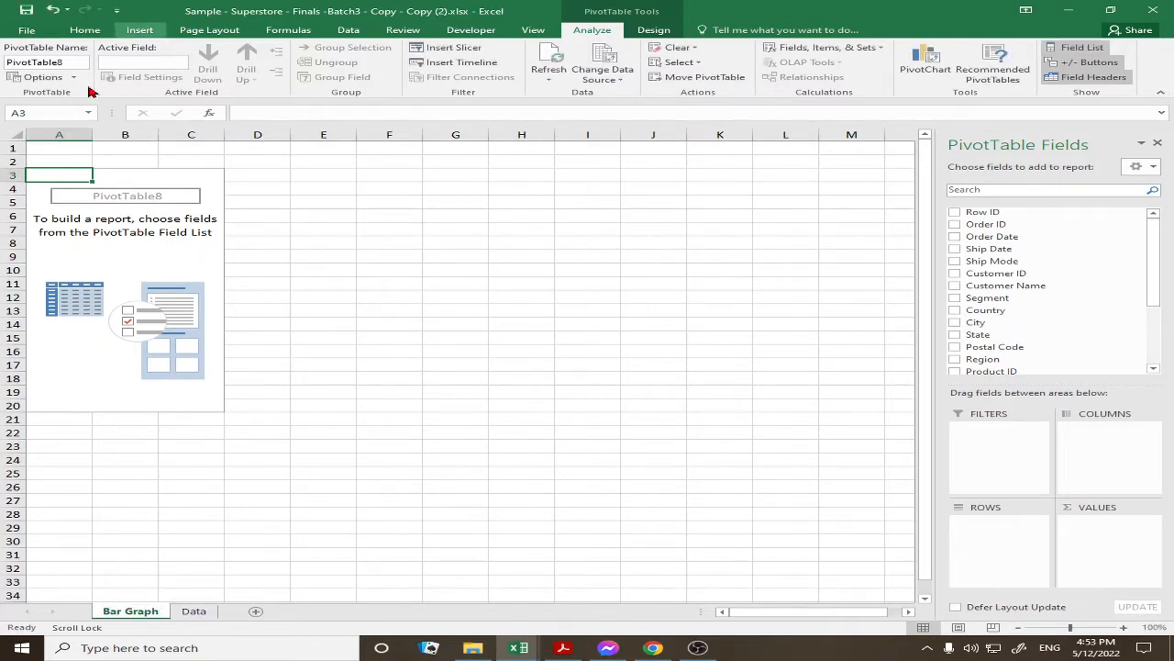
pyautogui.moveTo(52, 175); pyautogui.dragTo(197, 406)
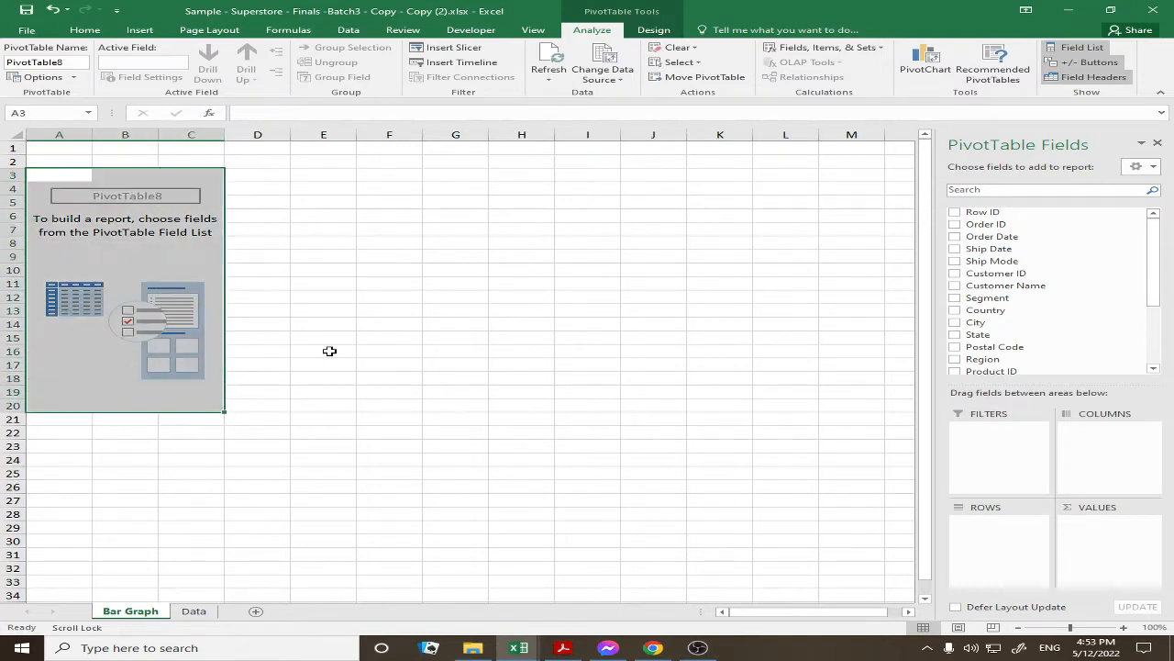
pyautogui.click(370, 321)
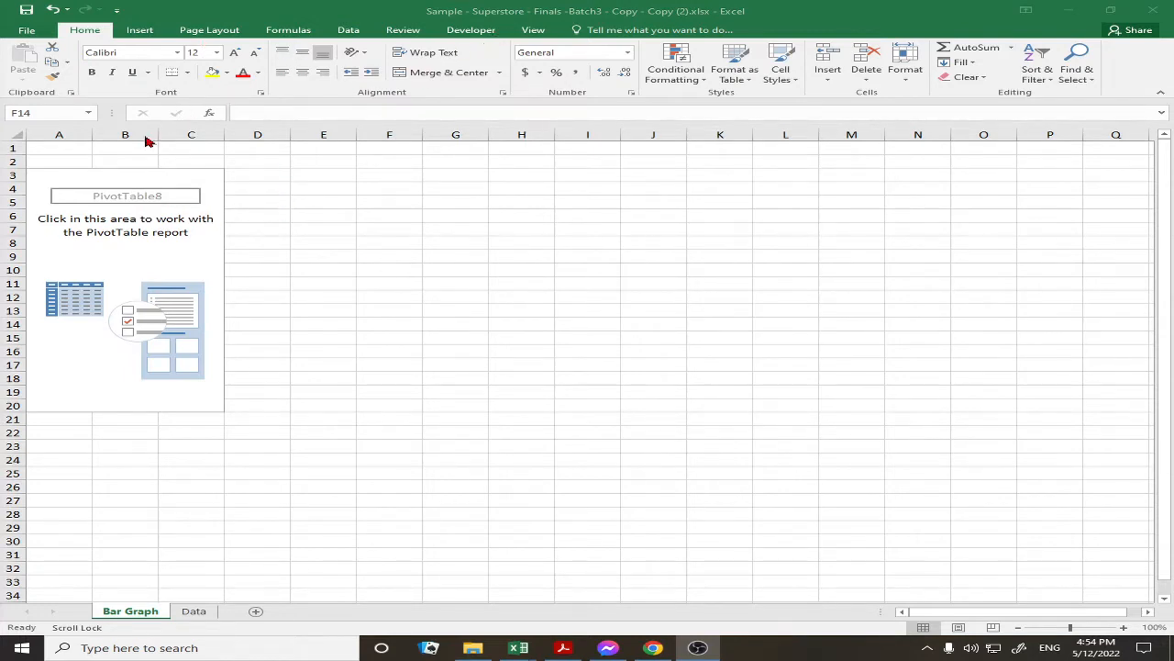
# Select PivotTable cell A3 and toggle the Field List off and back on
pyautogui.click(99, 174)
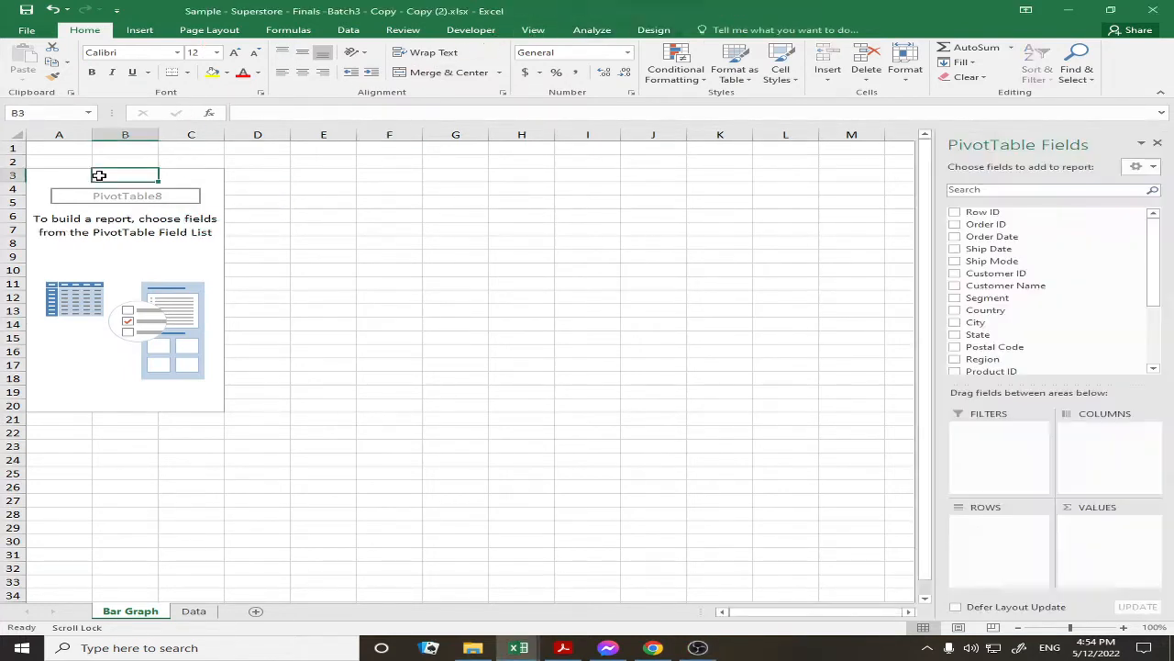
pyautogui.click(58, 179)
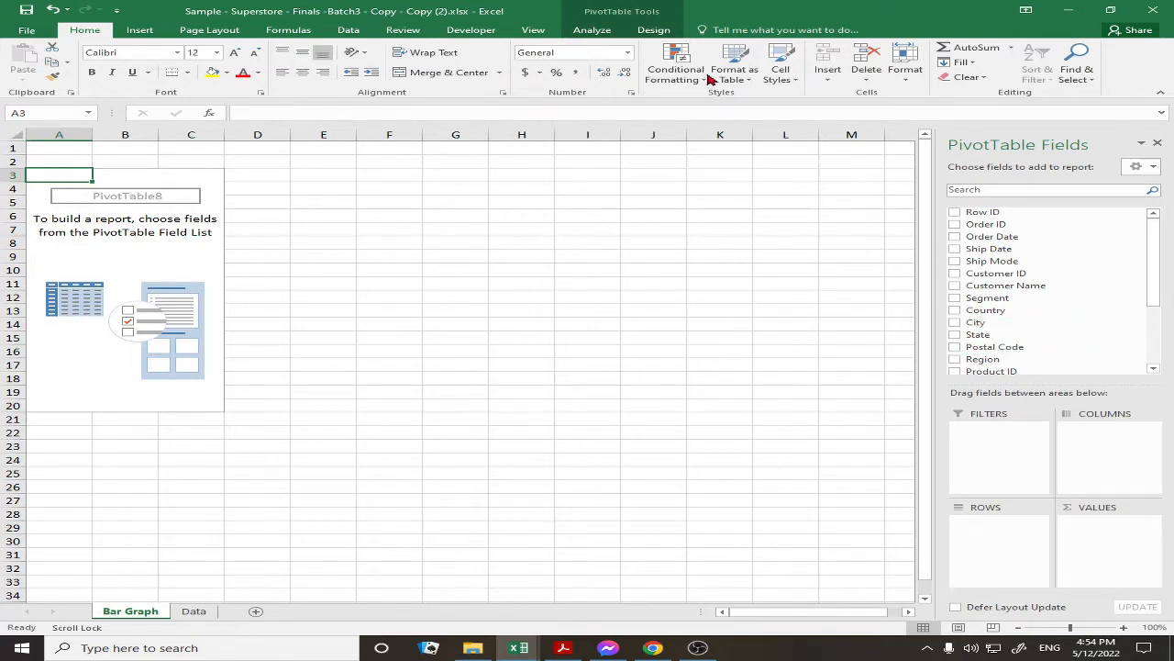
pyautogui.click(598, 33)
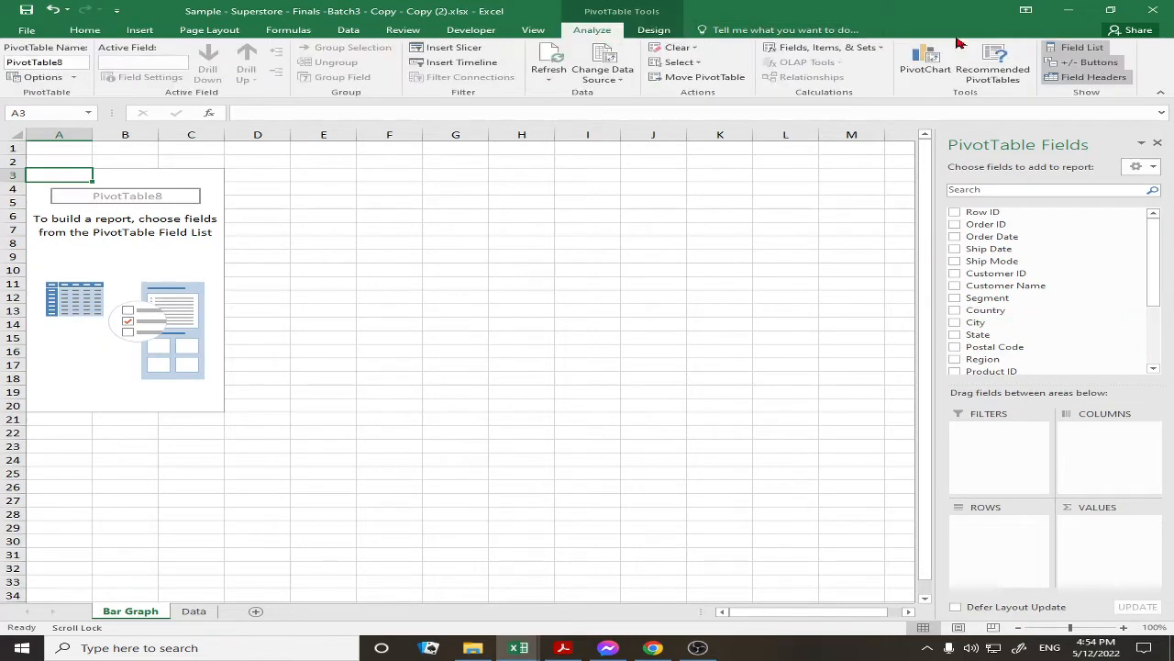
pyautogui.click(1083, 48)
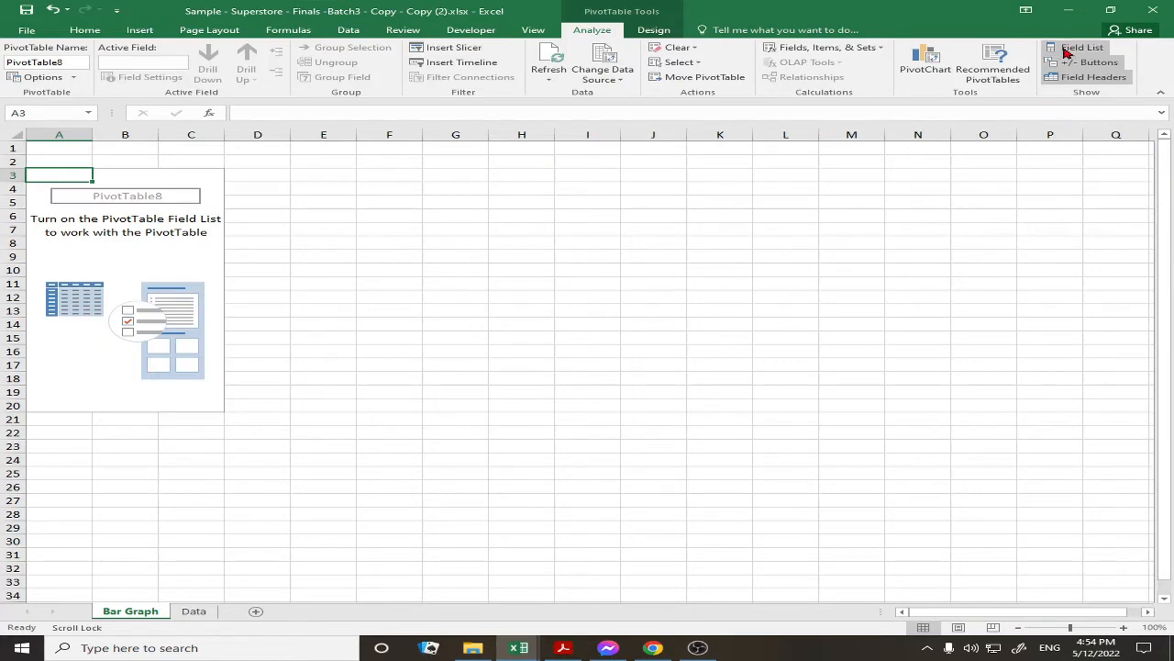
pyautogui.click(354, 214)
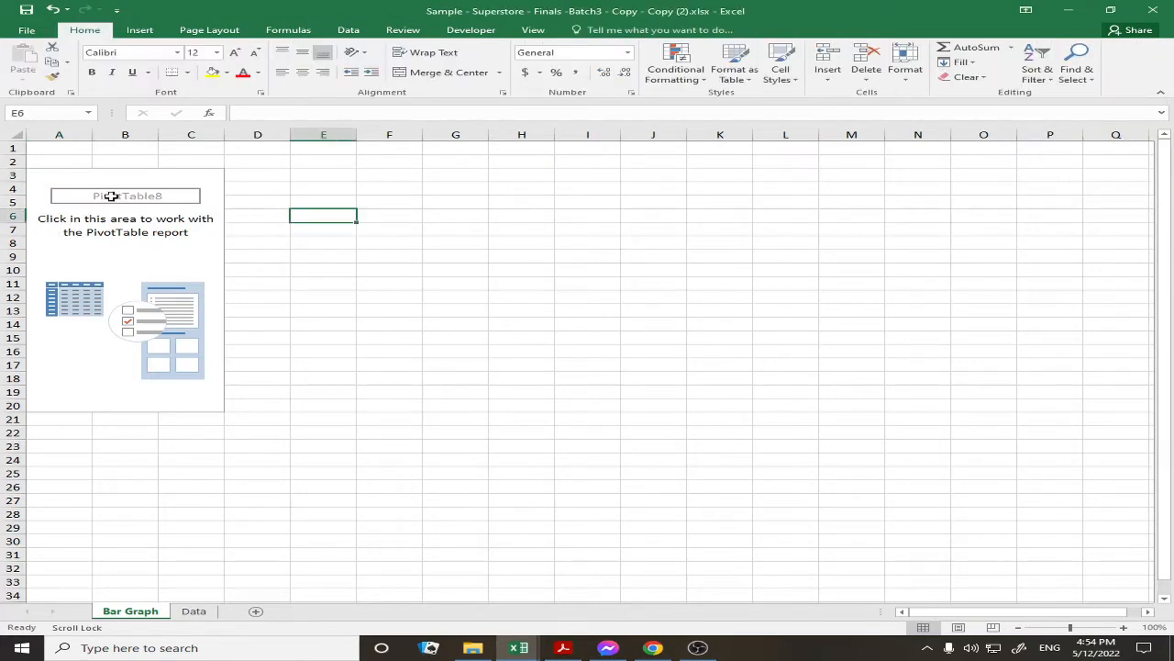
pyautogui.click(52, 185)
pyautogui.click(55, 173)
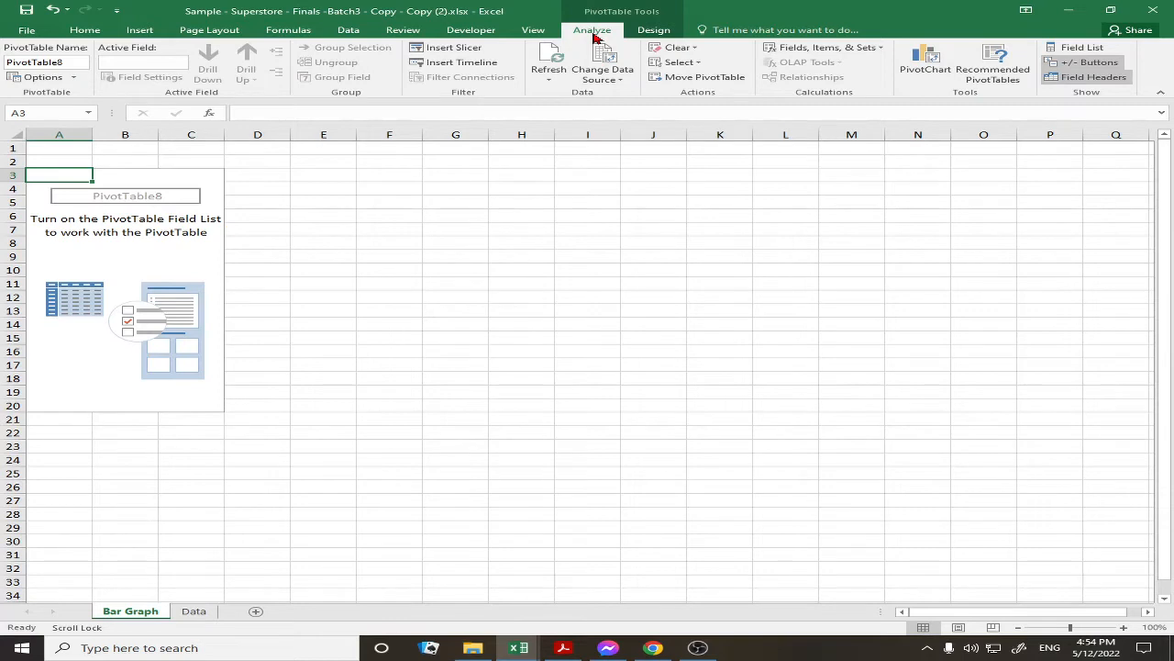
pyautogui.click(1065, 50)
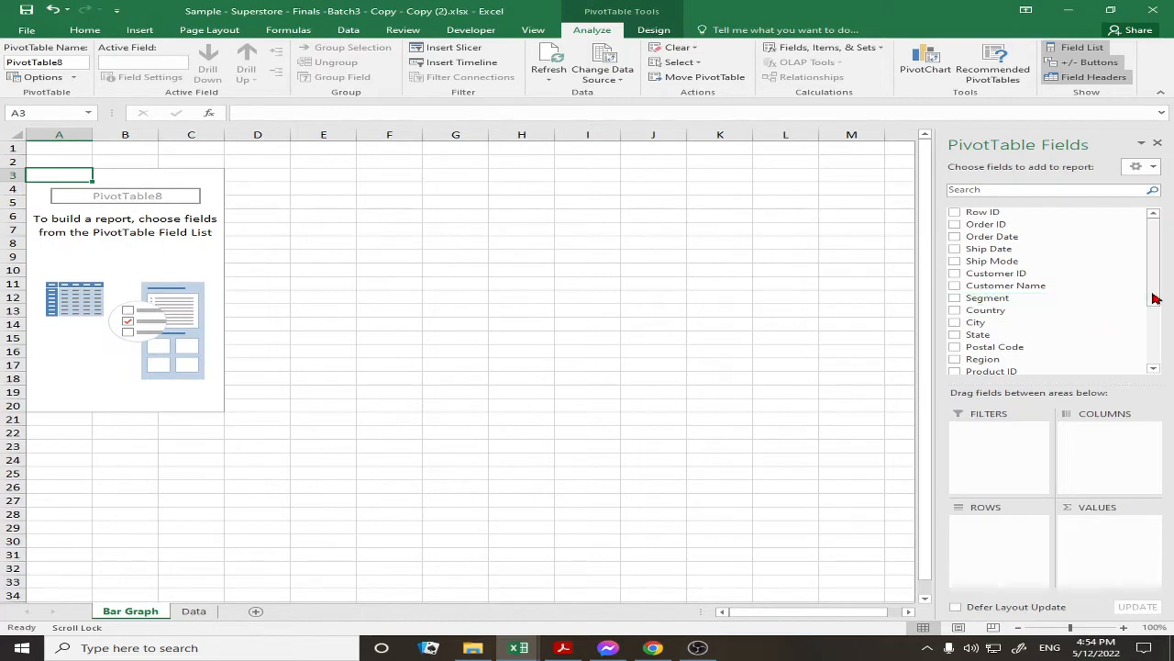
# Place the Sub-Category field in the pivot's Rows area
pyautogui.scroll(-1, 1158, 305)
pyautogui.moveTo(1157, 306); pyautogui.dragTo(1156, 328)
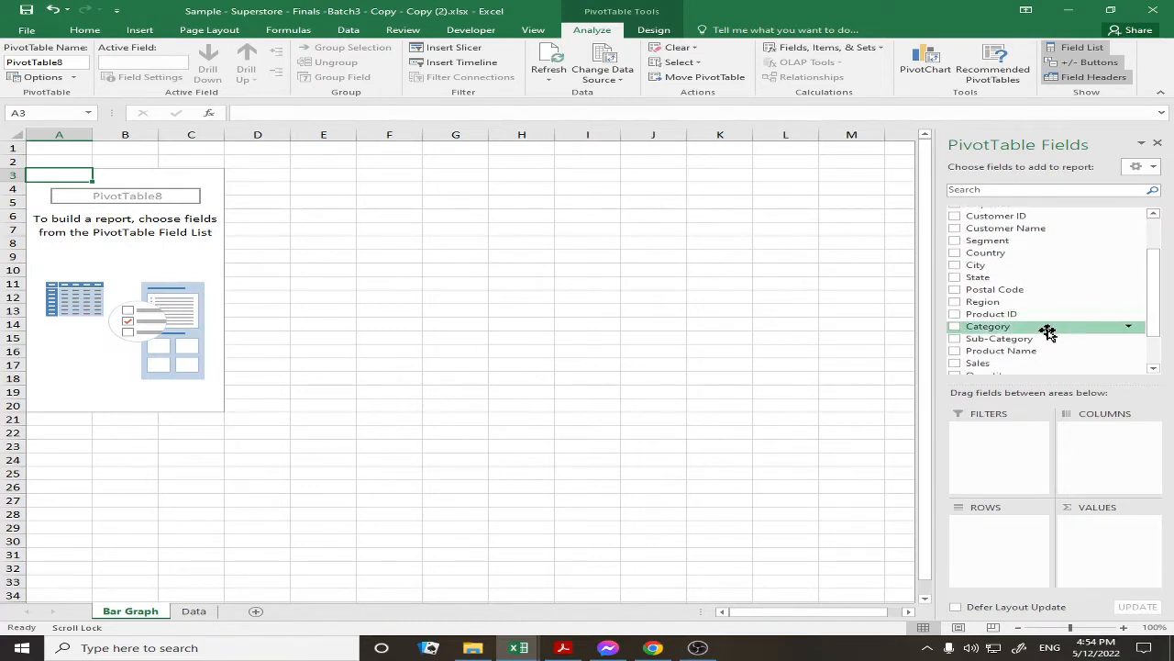
pyautogui.moveTo(1040, 338); pyautogui.dragTo(1002, 541)
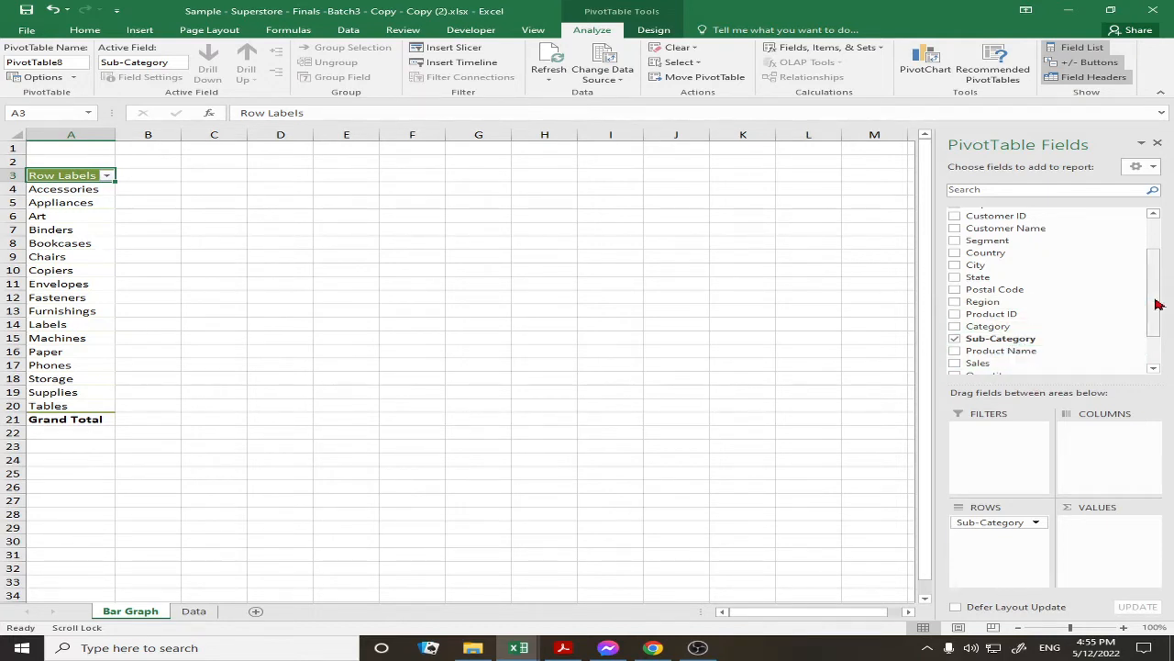
pyautogui.moveTo(1156, 304); pyautogui.dragTo(1165, 332)
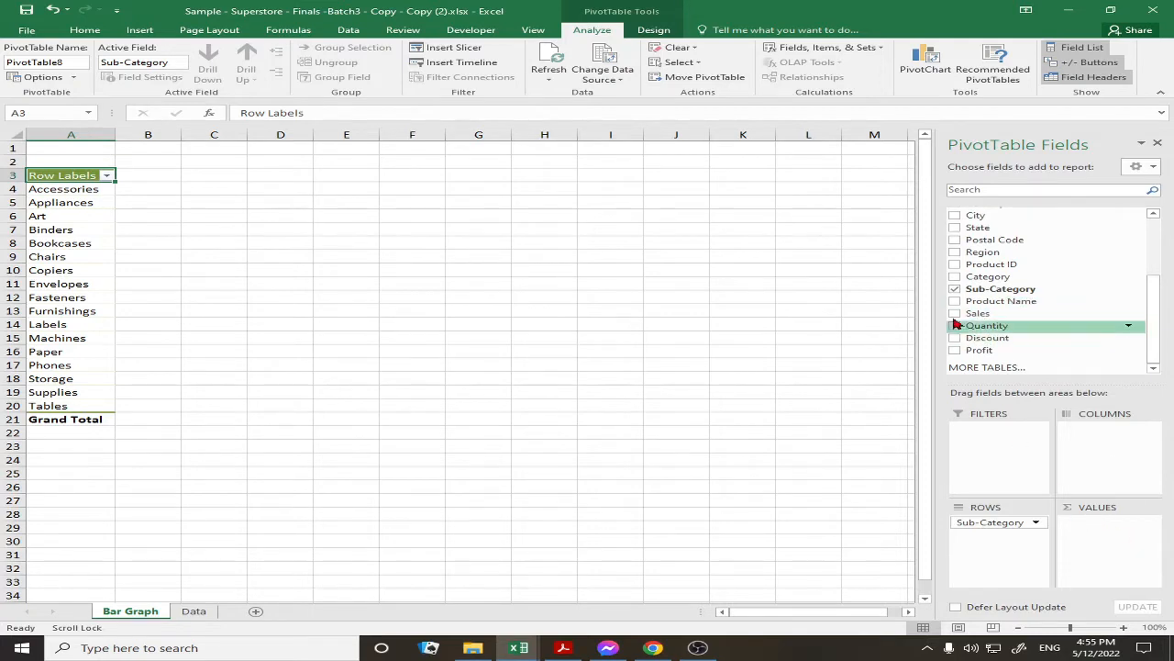
# Add Sales as Sum of Sales values and select the whole pivot table
pyautogui.moveTo(954, 318); pyautogui.dragTo(1138, 537)
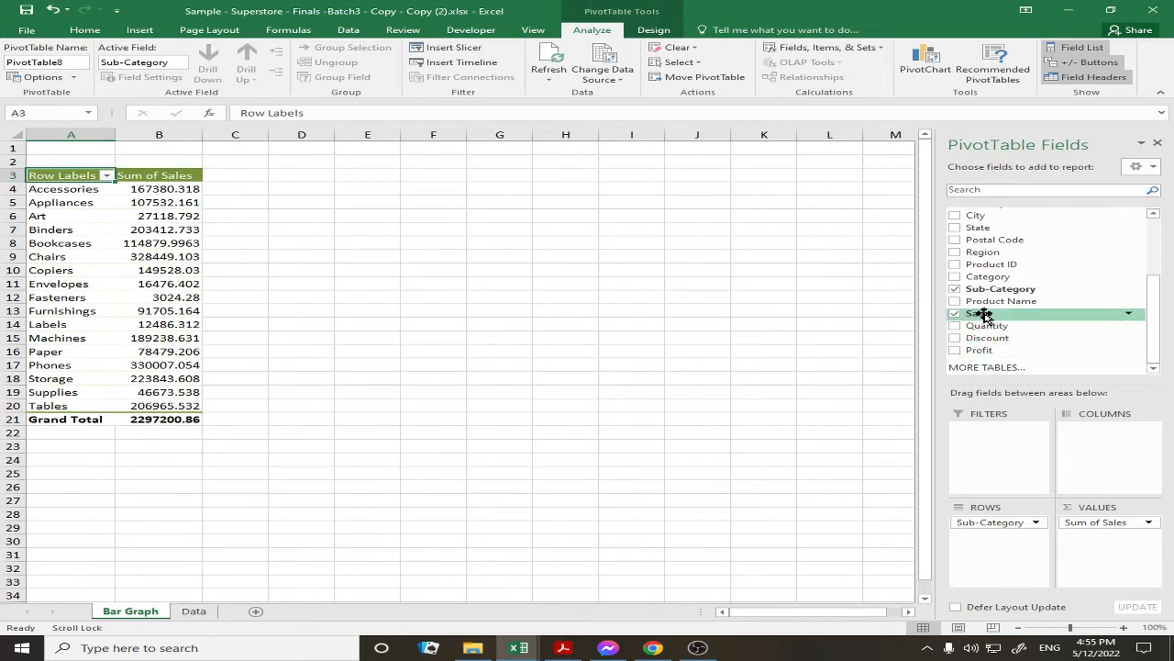
pyautogui.moveTo(1128, 522); pyautogui.dragTo(986, 367)
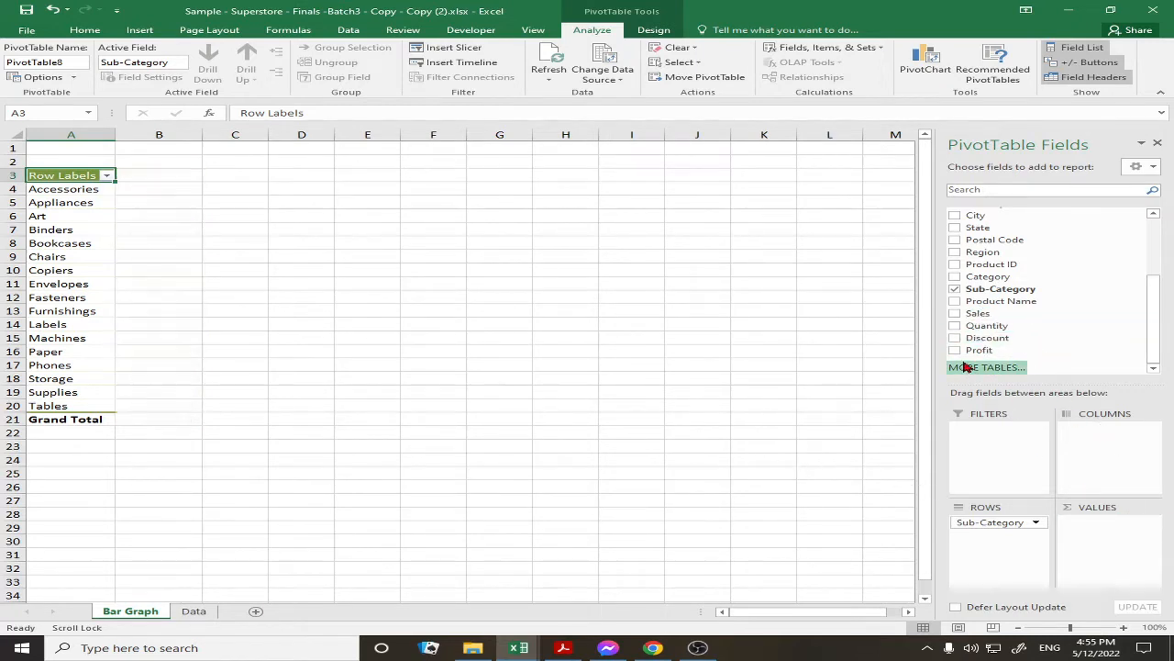
pyautogui.moveTo(983, 313); pyautogui.dragTo(1112, 523)
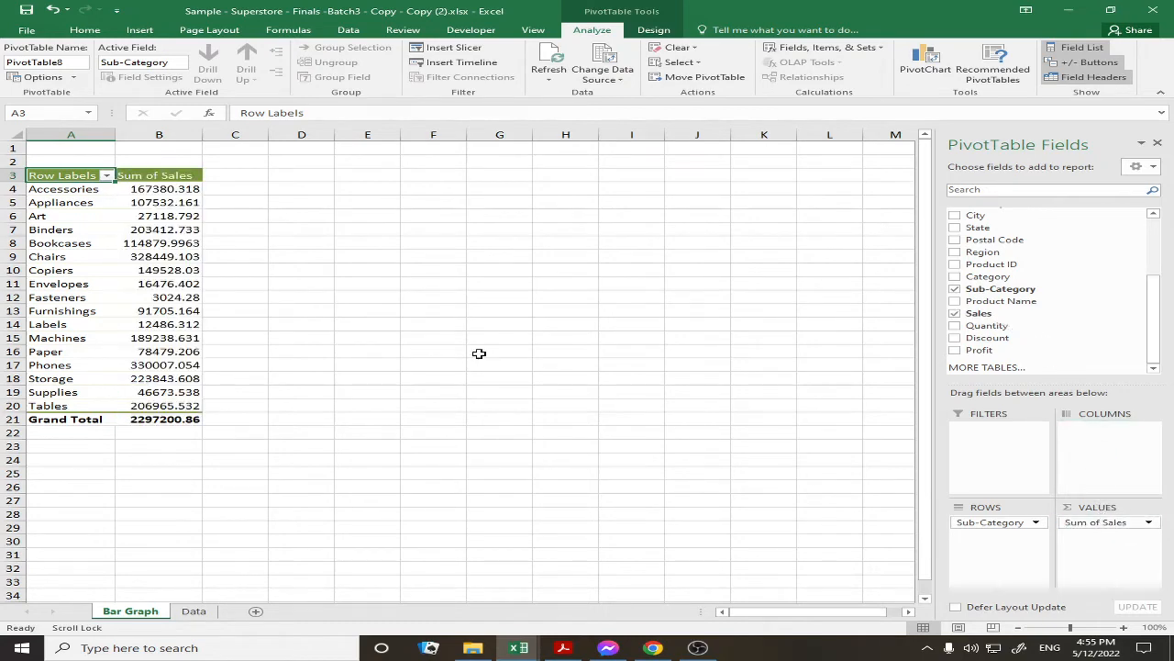
pyautogui.hotkey('ctrl', 'a')
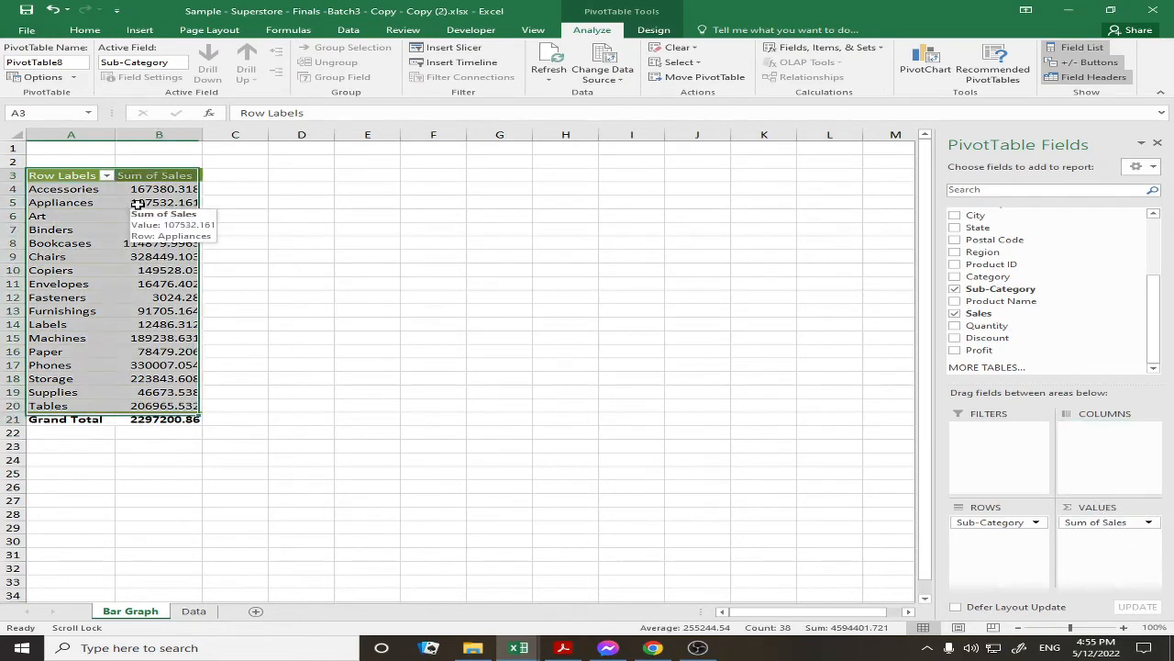
pyautogui.click(84, 29)
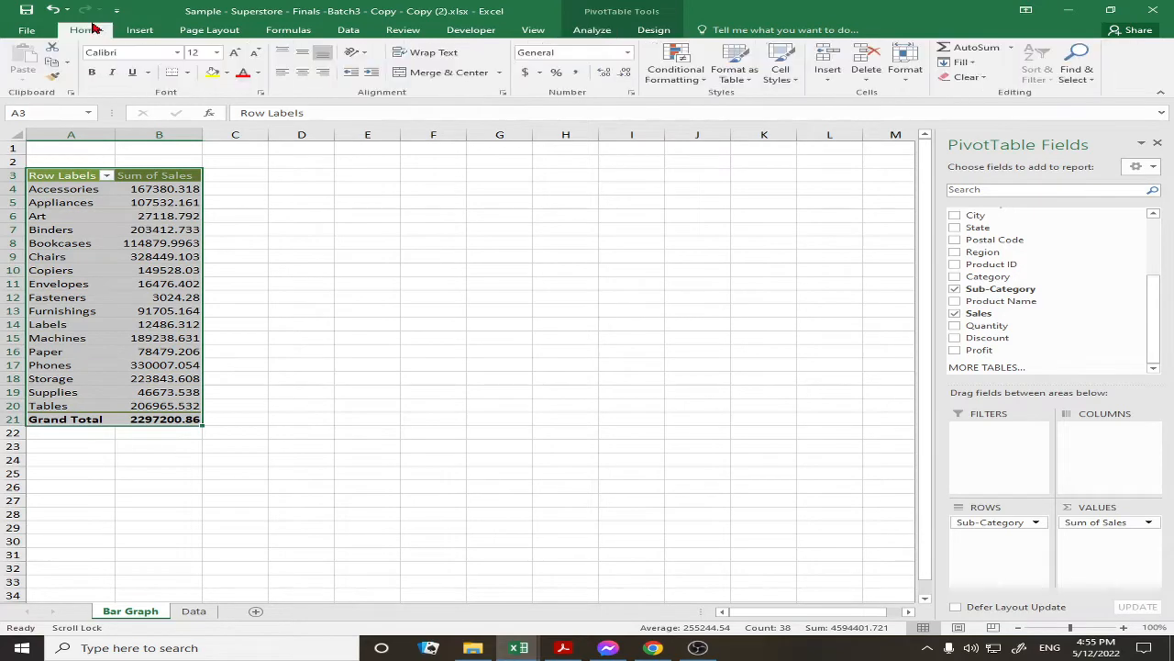
# Apply Comma Style to Sum of Sales and drop decimals, Grand Total 2,297,201
pyautogui.click(577, 76)
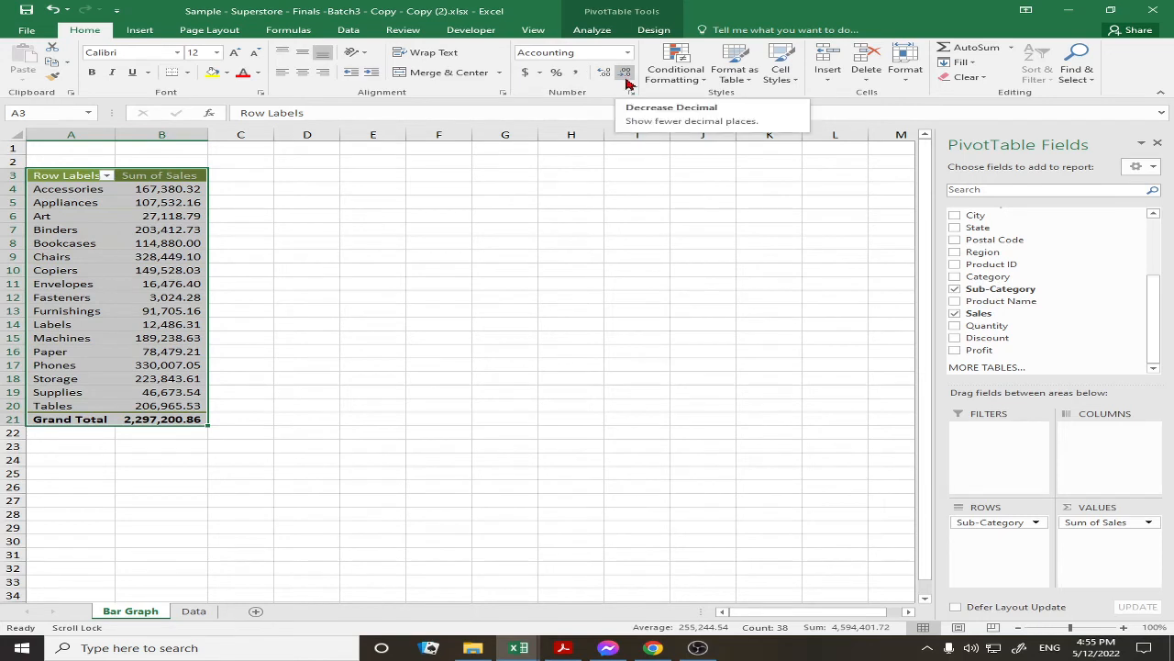
pyautogui.click(625, 83)
pyautogui.click(624, 83)
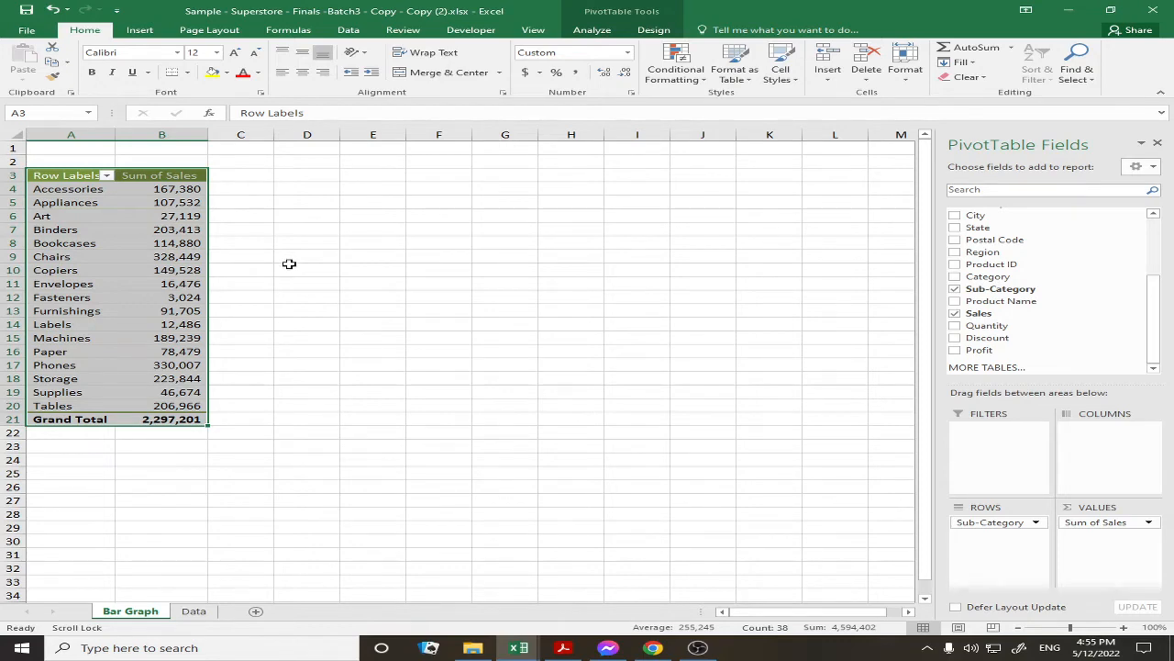
# Insert a bar PivotChart of the pivot data and move it beside the table
pyautogui.click(140, 29)
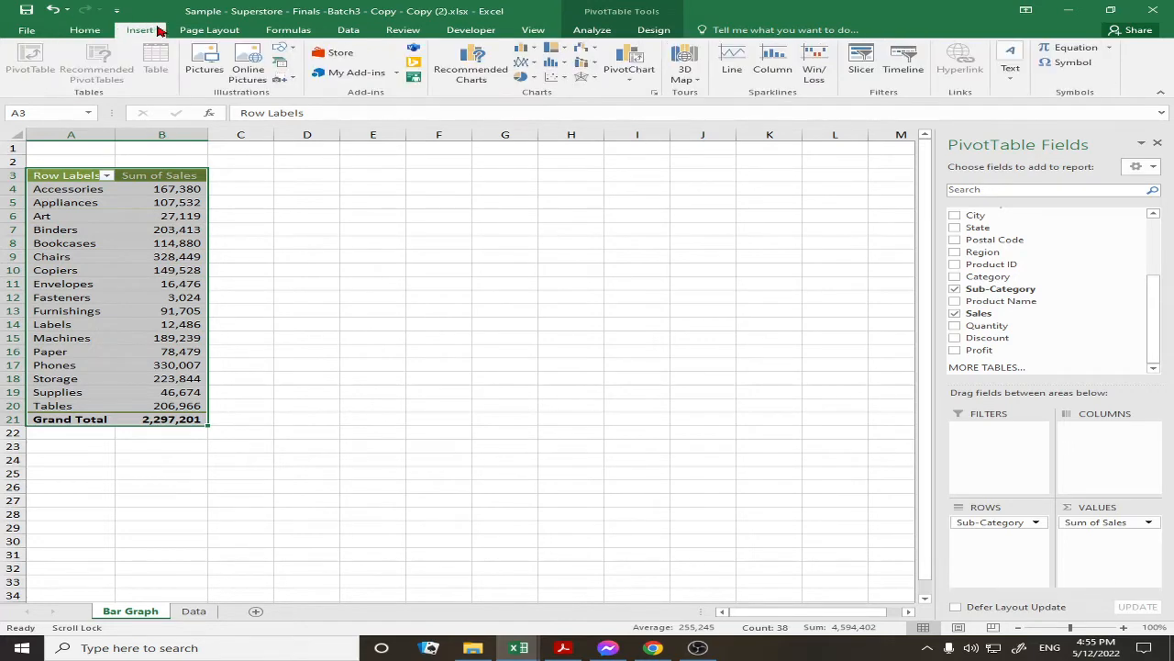
pyautogui.click(473, 81)
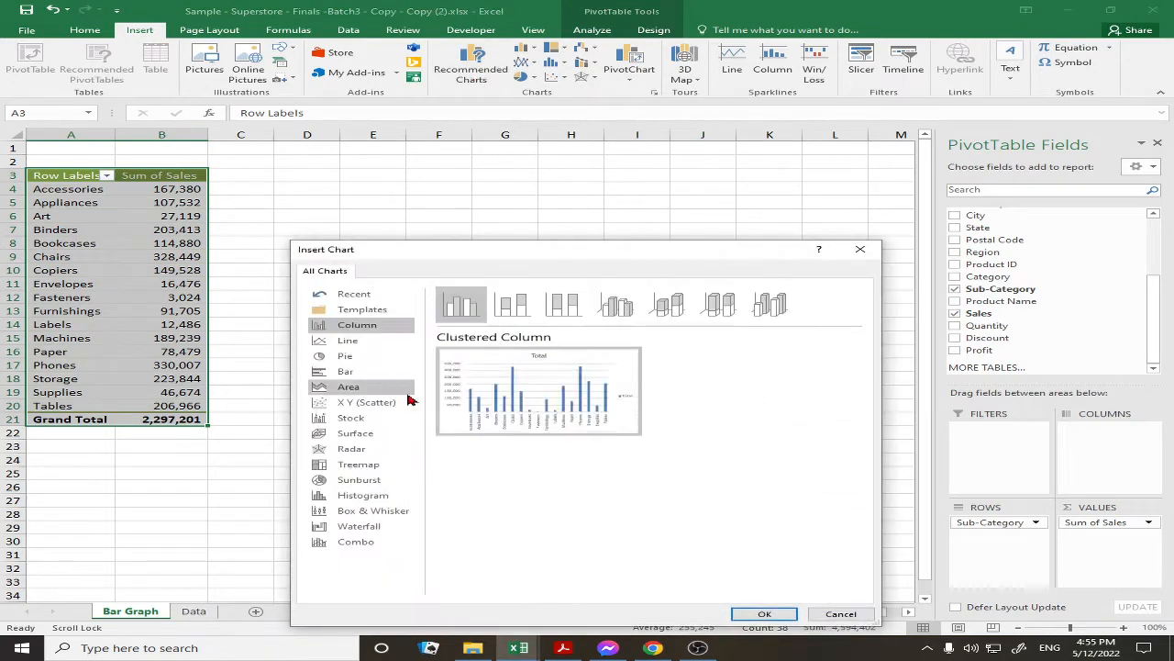
pyautogui.click(367, 374)
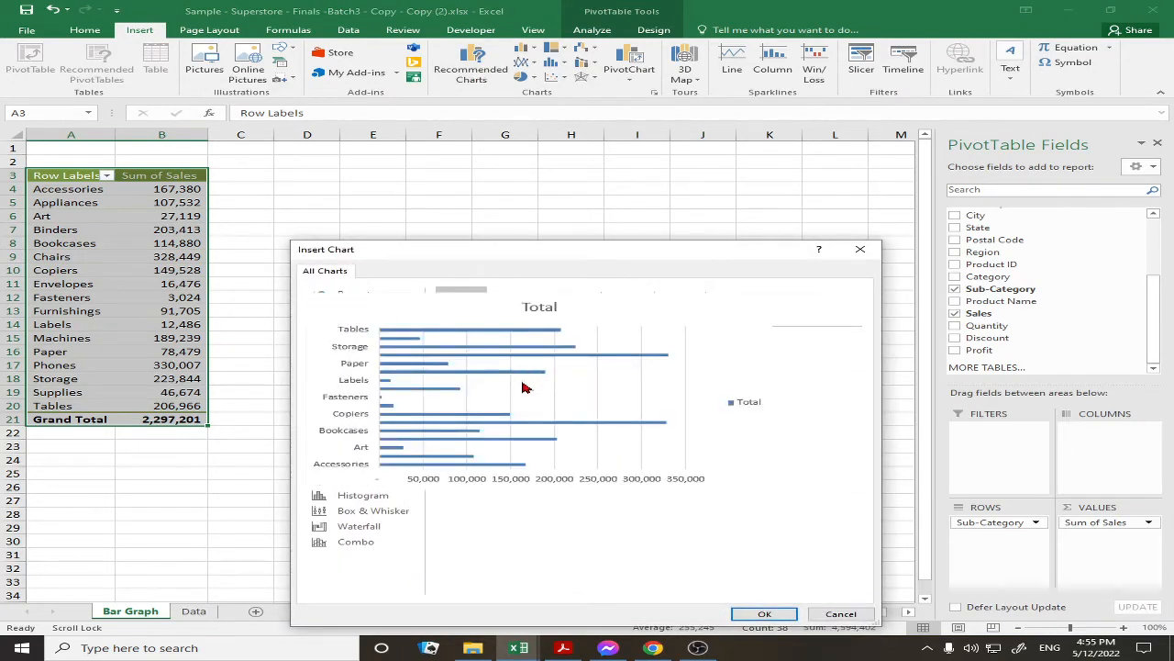
pyautogui.click(765, 613)
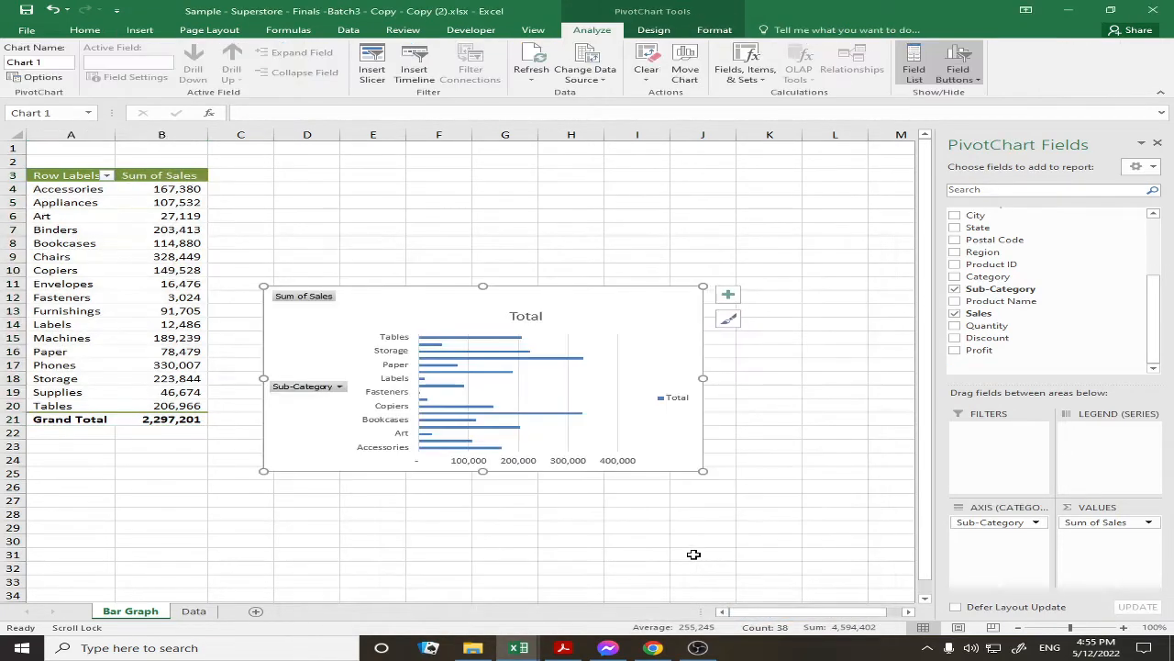
pyautogui.moveTo(354, 292); pyautogui.dragTo(366, 169)
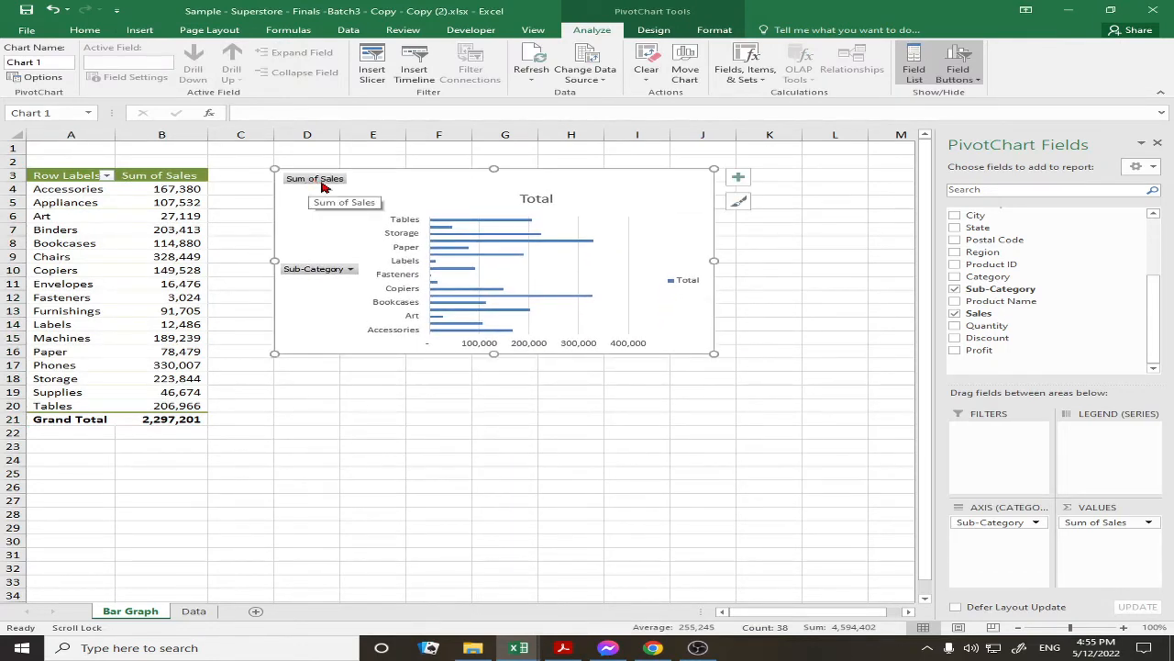
# Hide all field buttons on the bar chart
pyautogui.click(353, 272)
pyautogui.click(340, 269)
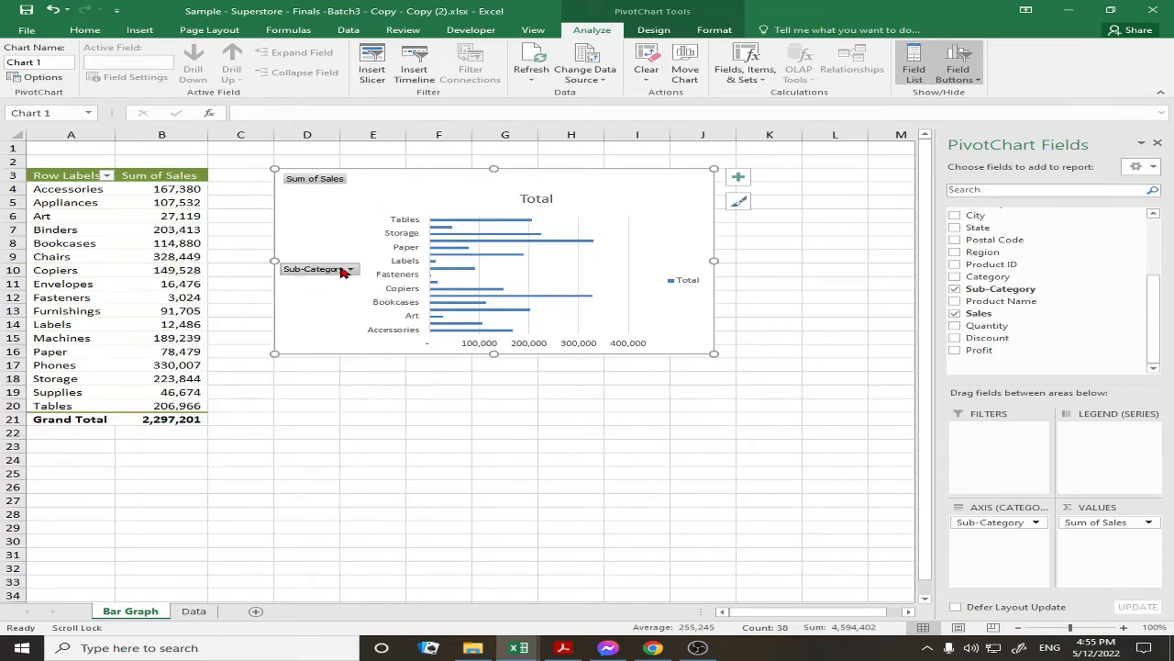
pyautogui.rightClick(341, 270)
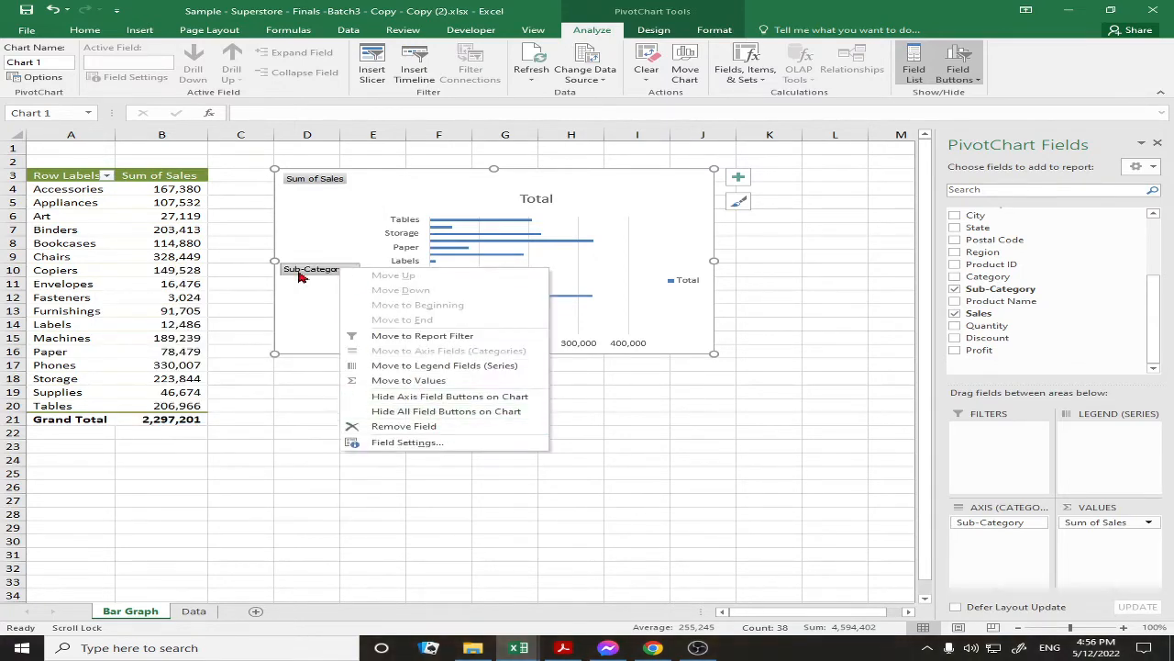
pyautogui.rightClick(309, 269)
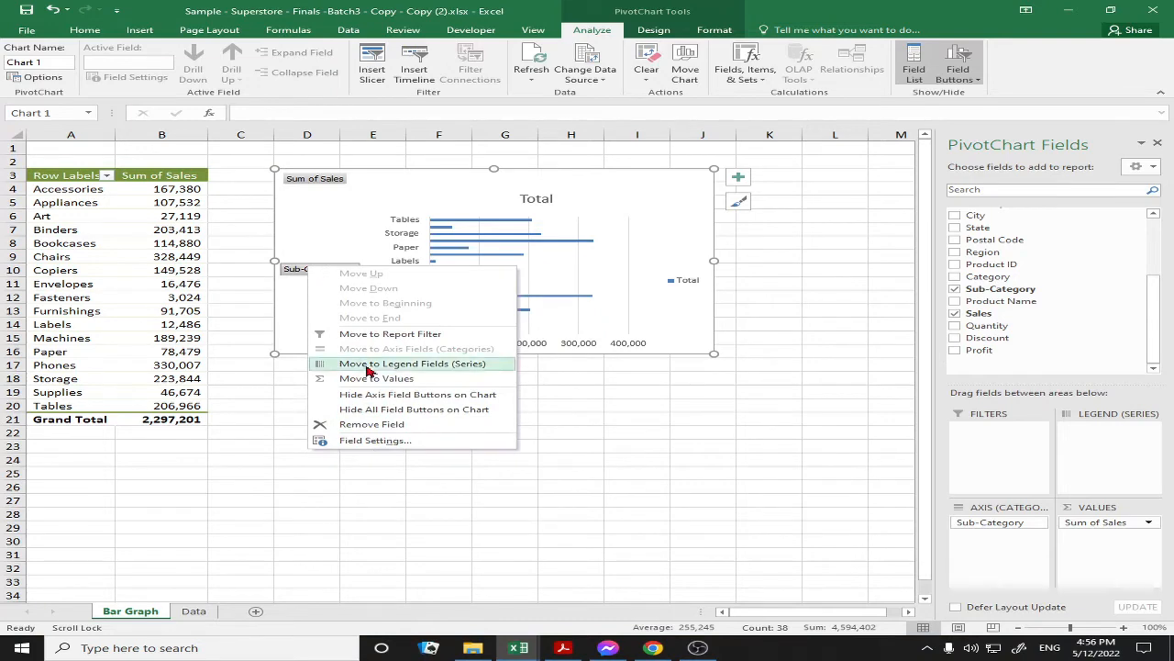
pyautogui.click(424, 410)
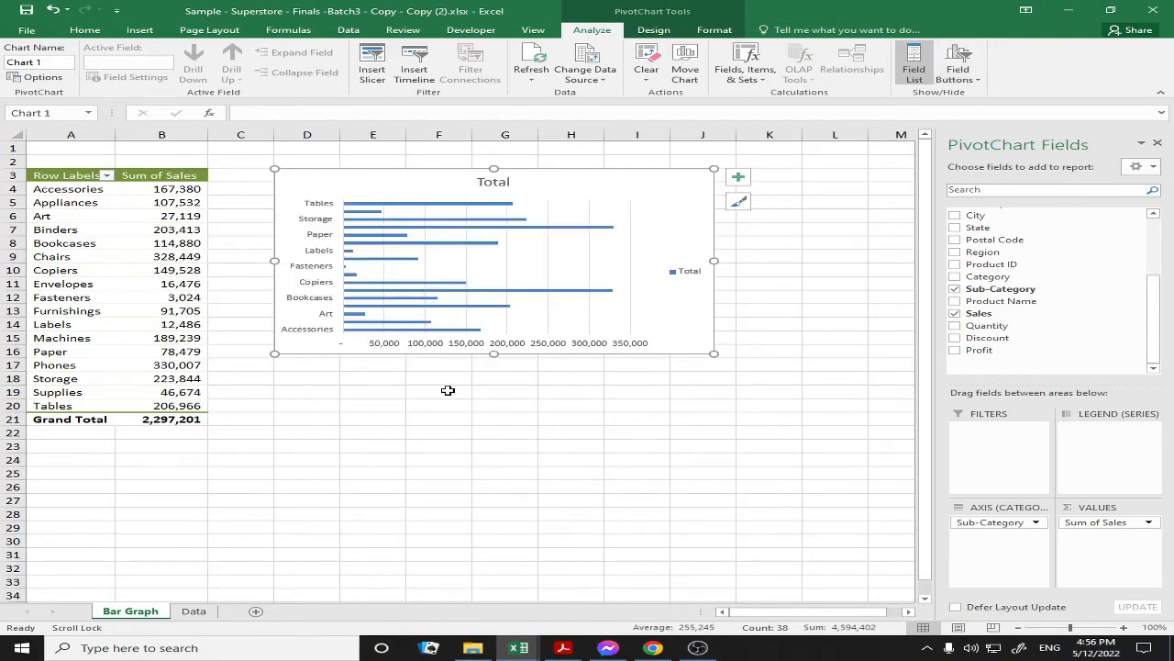
# Delete the chart's Total legend and deselect the chart by clicking an empty cell
pyautogui.click(683, 278)
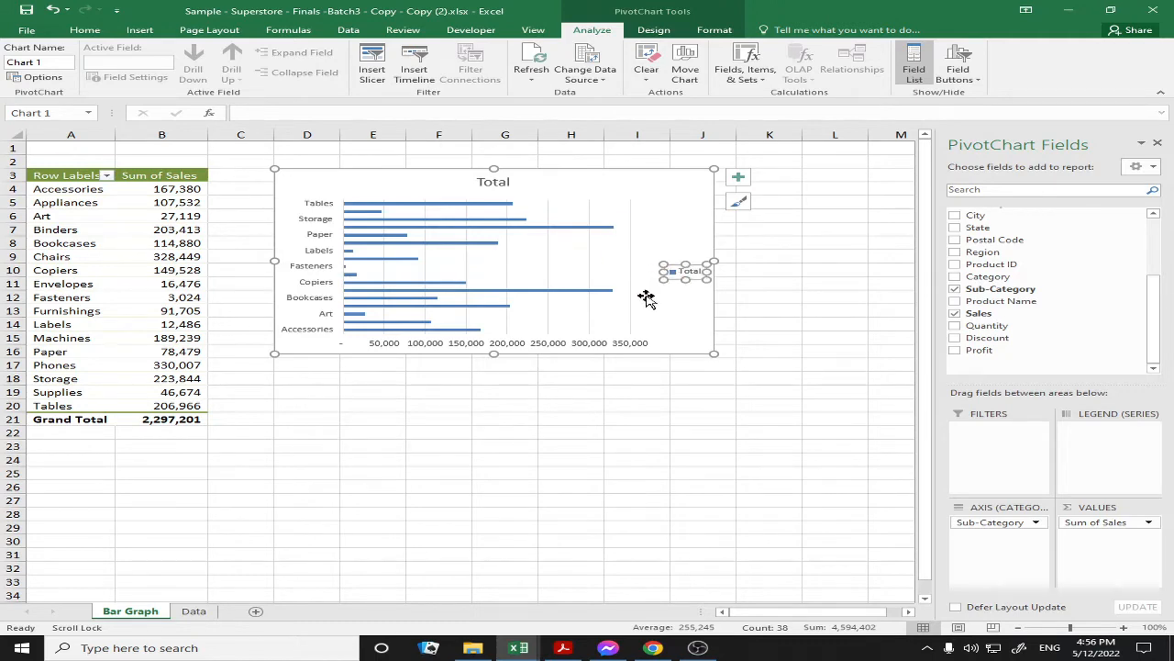
pyautogui.click(668, 291)
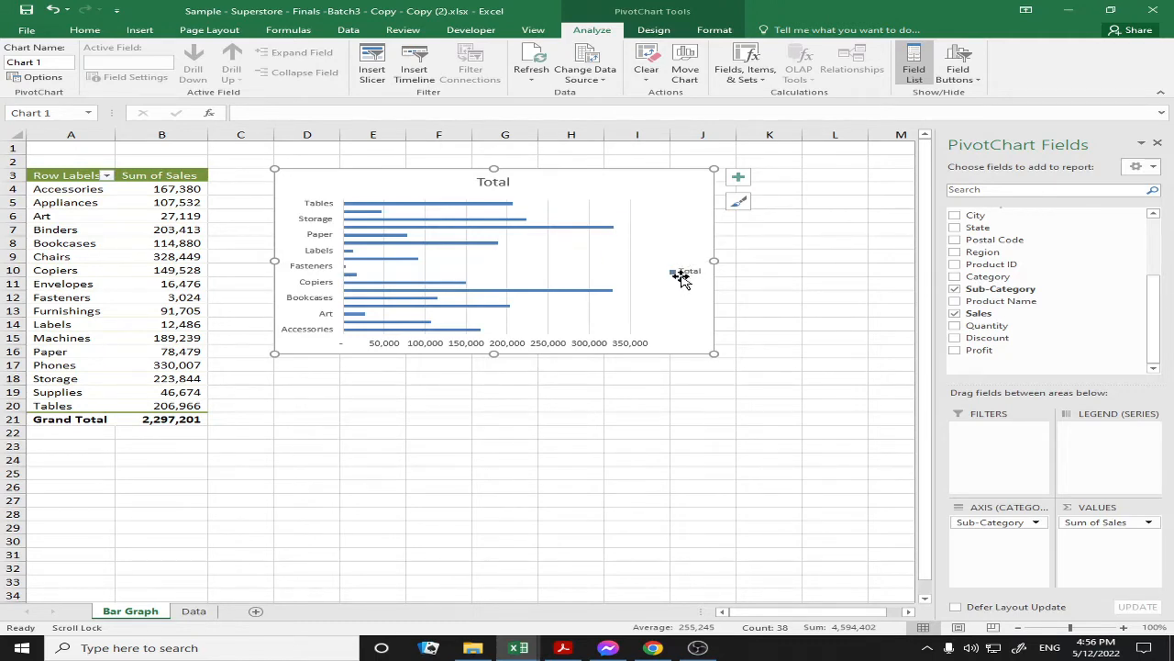
pyautogui.click(684, 278)
pyautogui.press('Delete')
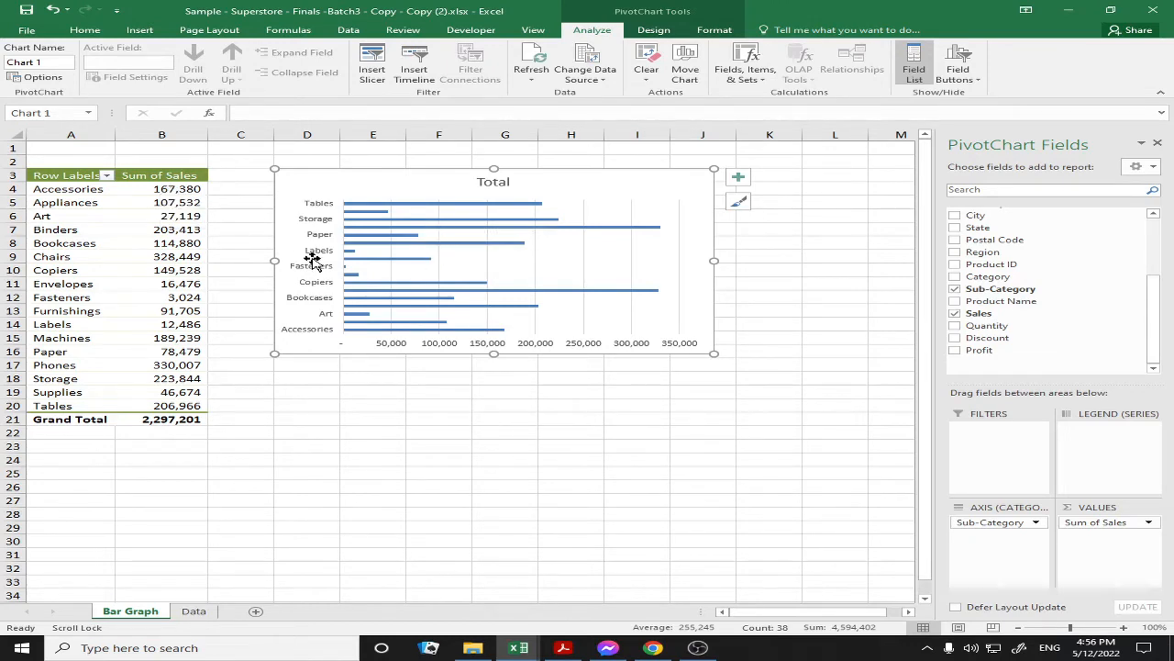
pyautogui.click(401, 389)
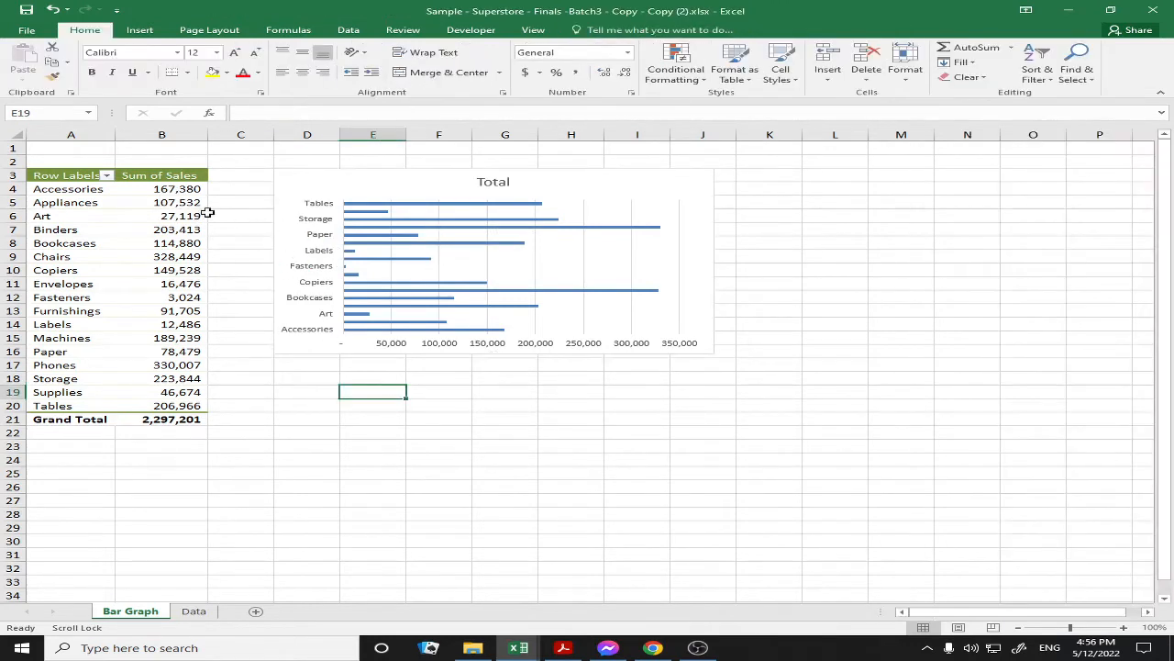
# Sort the Bar Graph pivot's Sum of Sales ascending, from Fasteners (3,024) to Phones (330,007)
pyautogui.click(171, 189)
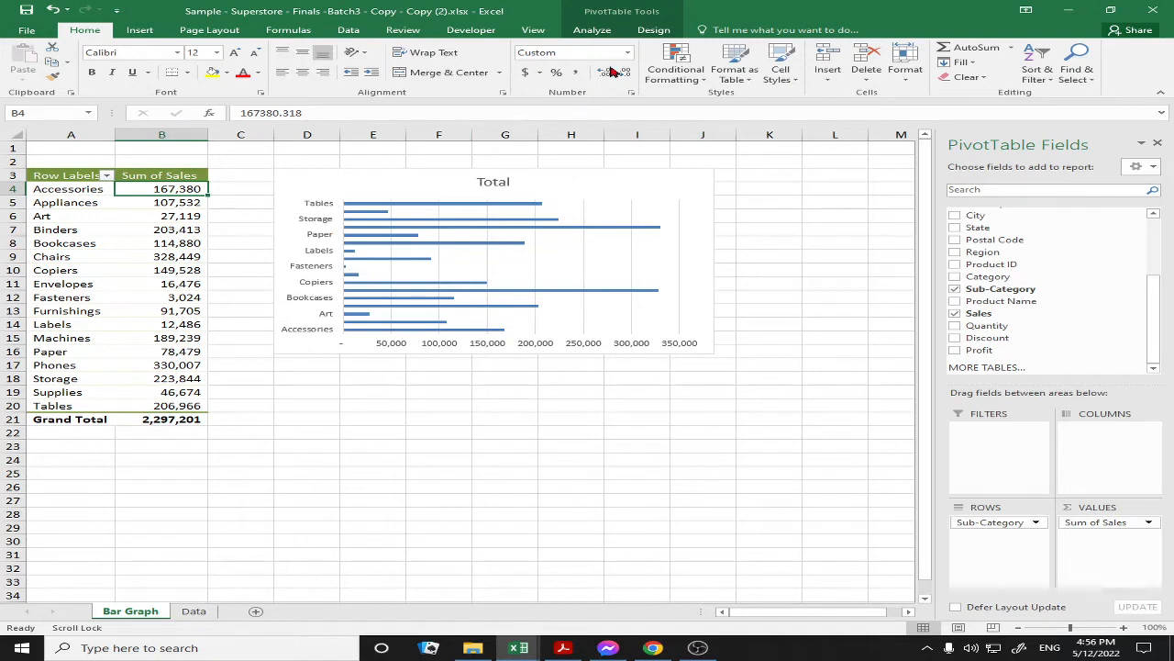
pyautogui.click(201, 201)
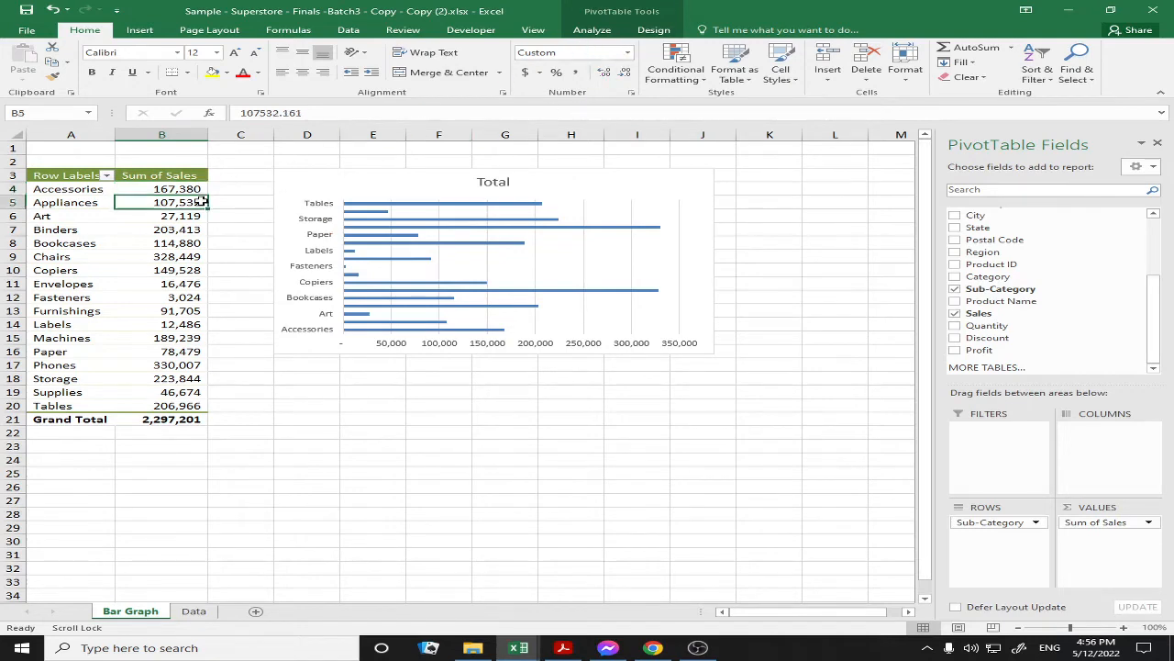
pyautogui.moveTo(184, 188); pyautogui.dragTo(202, 406)
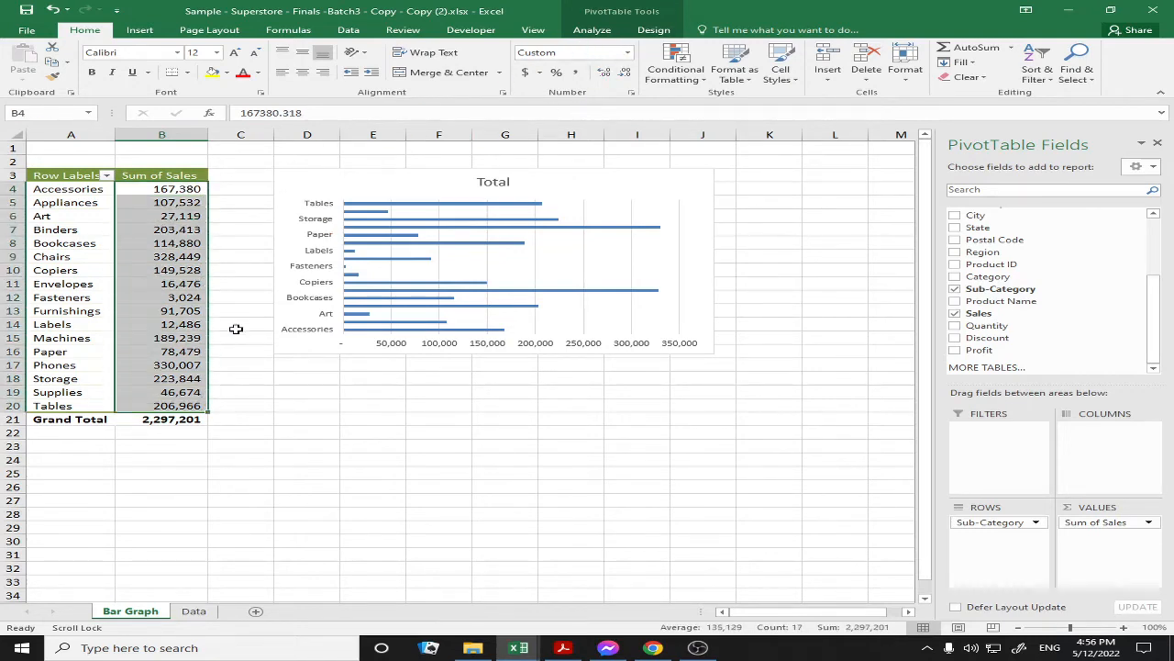
pyautogui.click(184, 189)
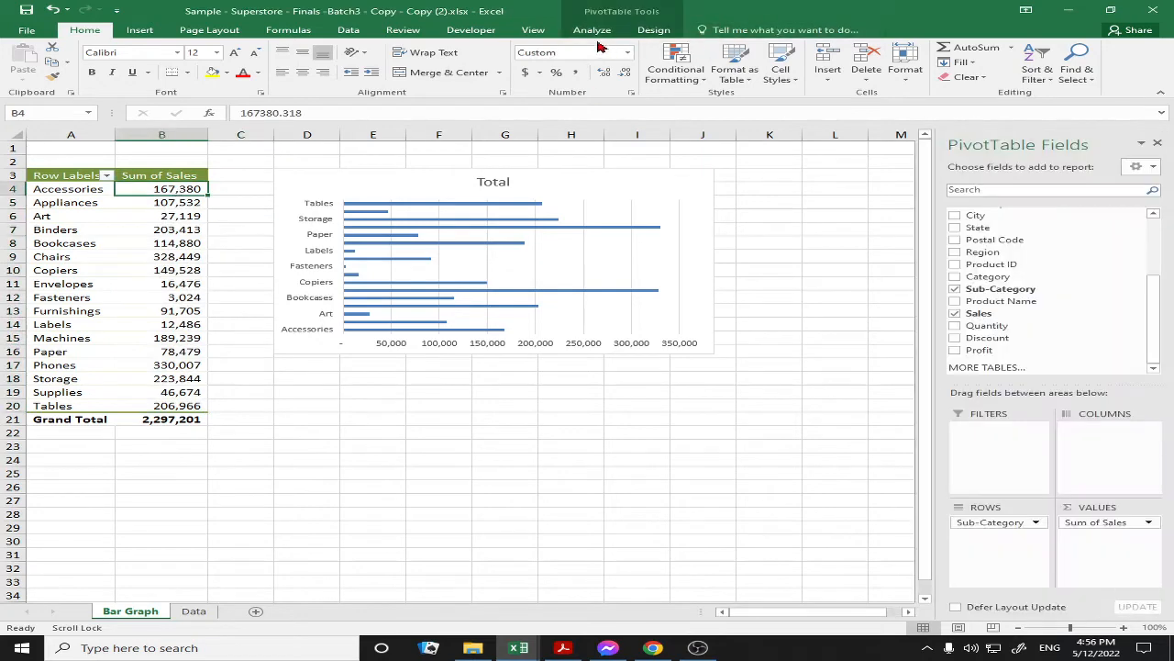
pyautogui.click(351, 30)
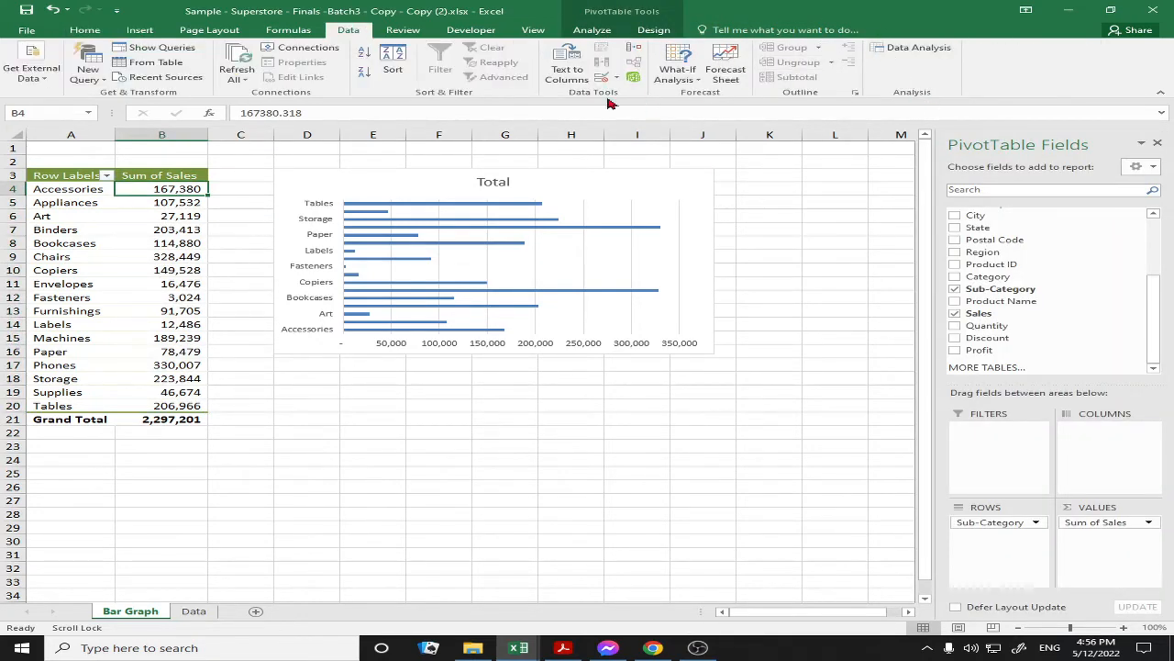
pyautogui.click(84, 30)
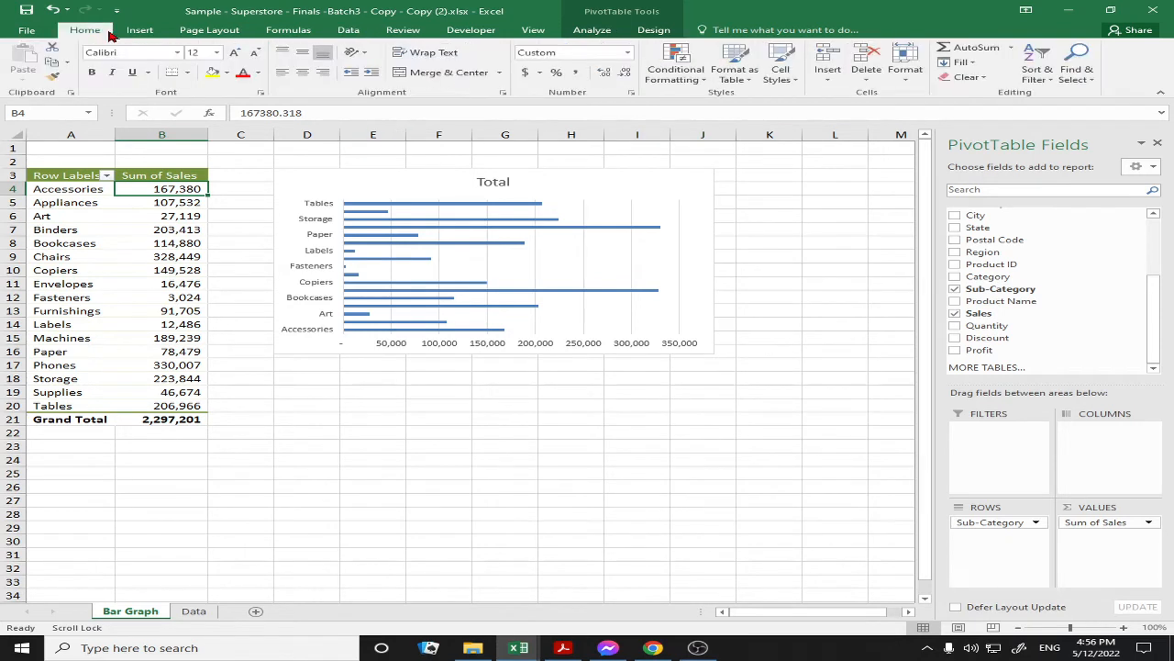
pyautogui.click(1048, 81)
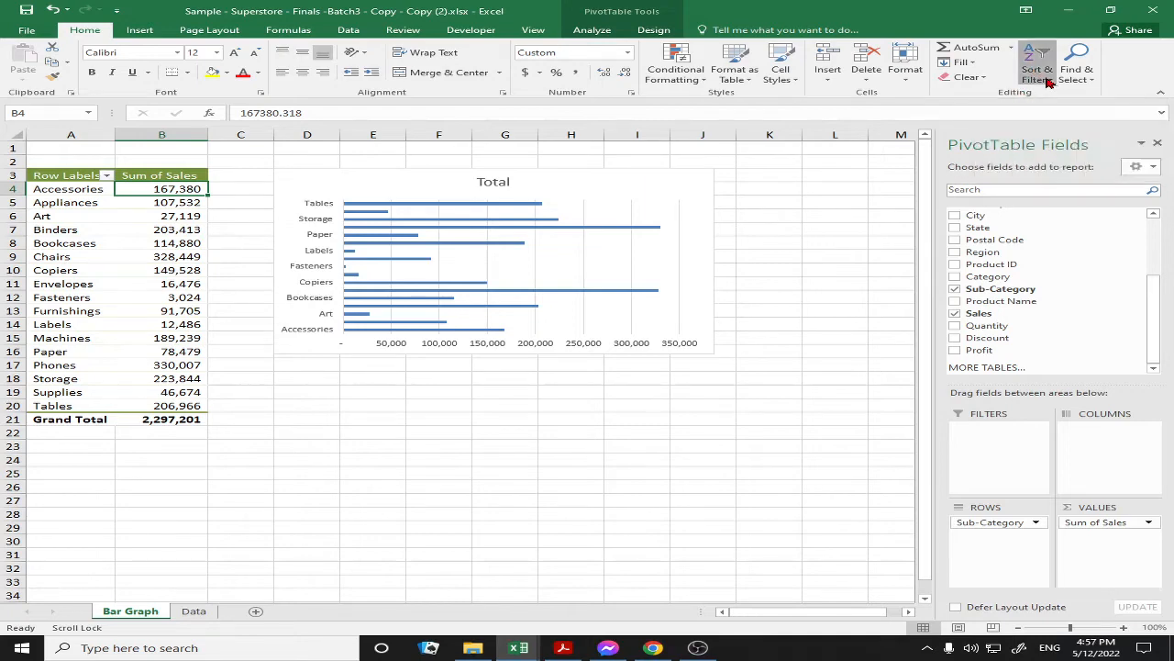
pyautogui.click(1064, 95)
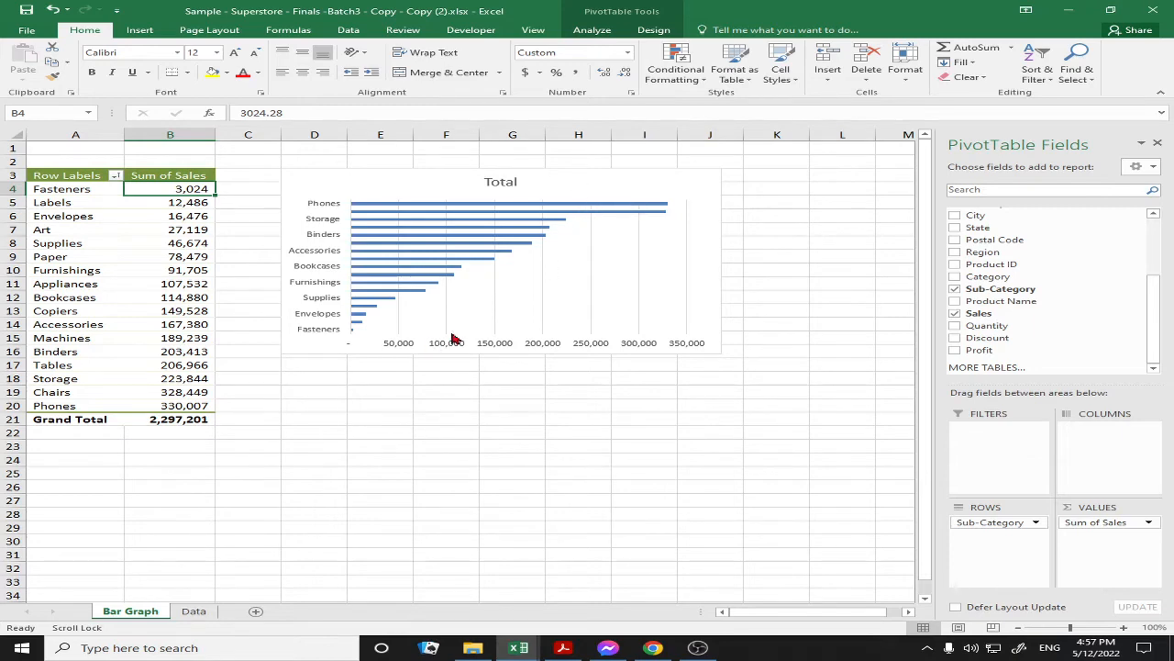
# Insert a PivotTable from the Data sheet onto a new sheet named 'Pie Chart'
pyautogui.click(192, 611)
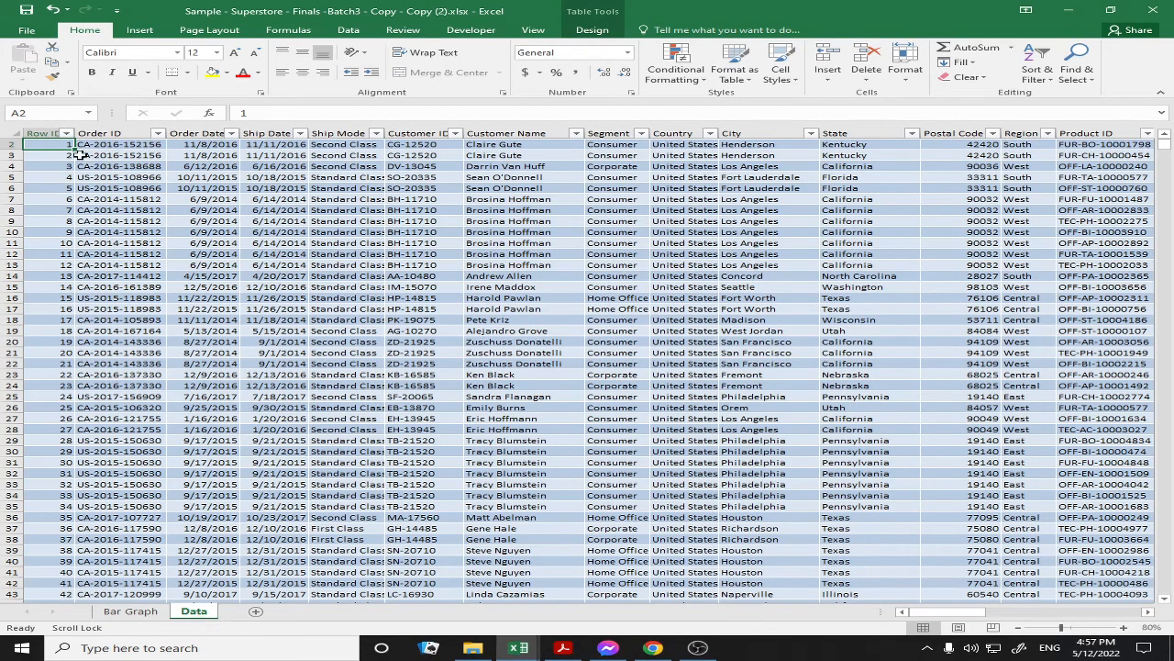
pyautogui.click(142, 32)
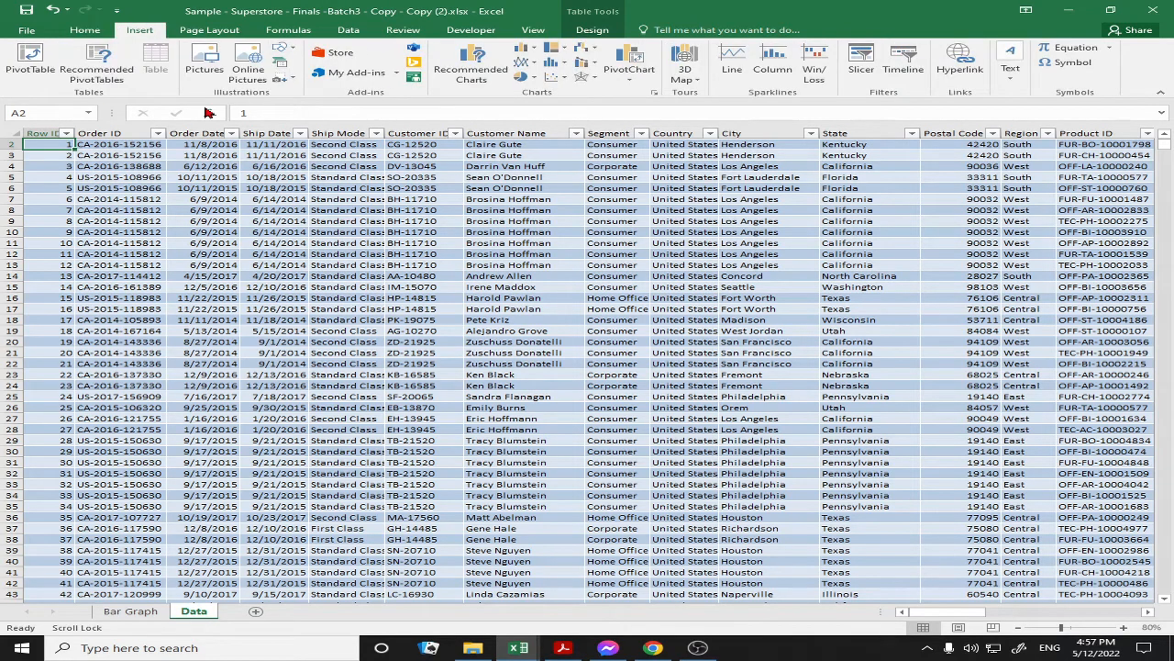
pyautogui.click(41, 57)
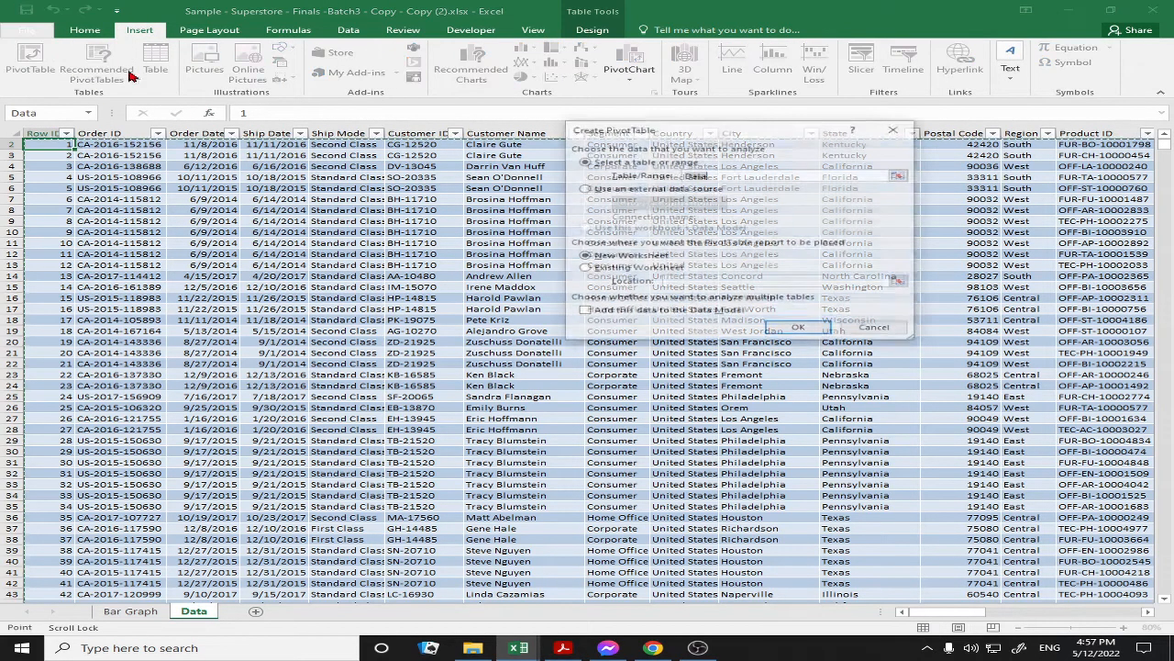
pyautogui.click(795, 331)
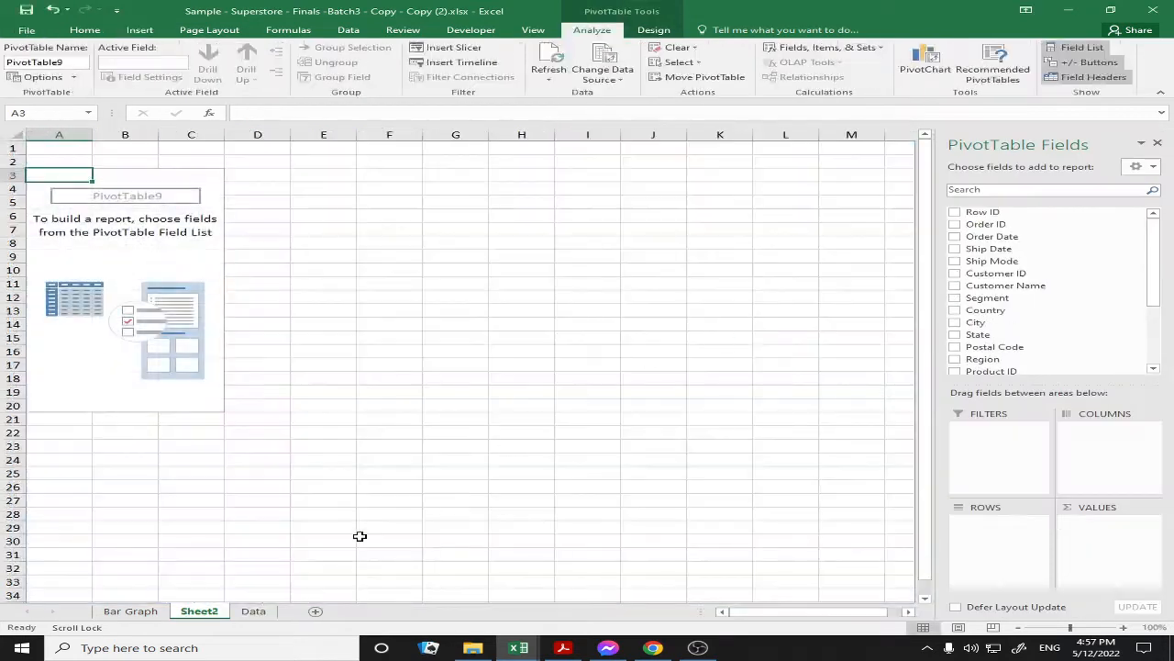
pyautogui.doubleClick(197, 611)
pyautogui.press('Return')
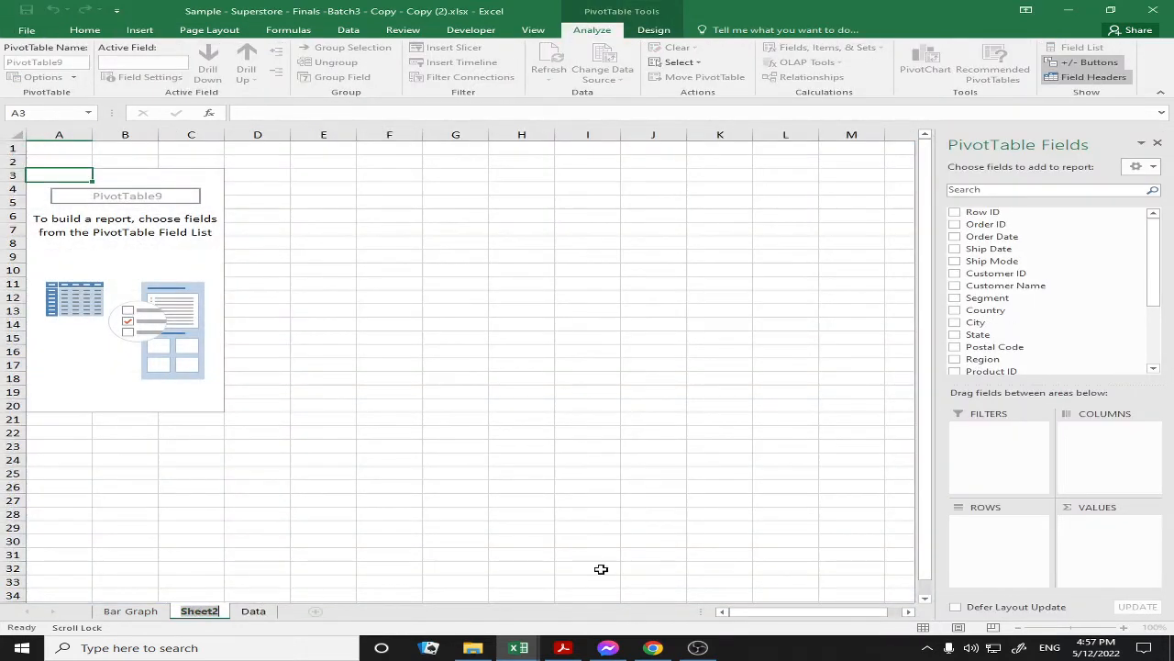
pyautogui.write('Pie')
pyautogui.press('Return')
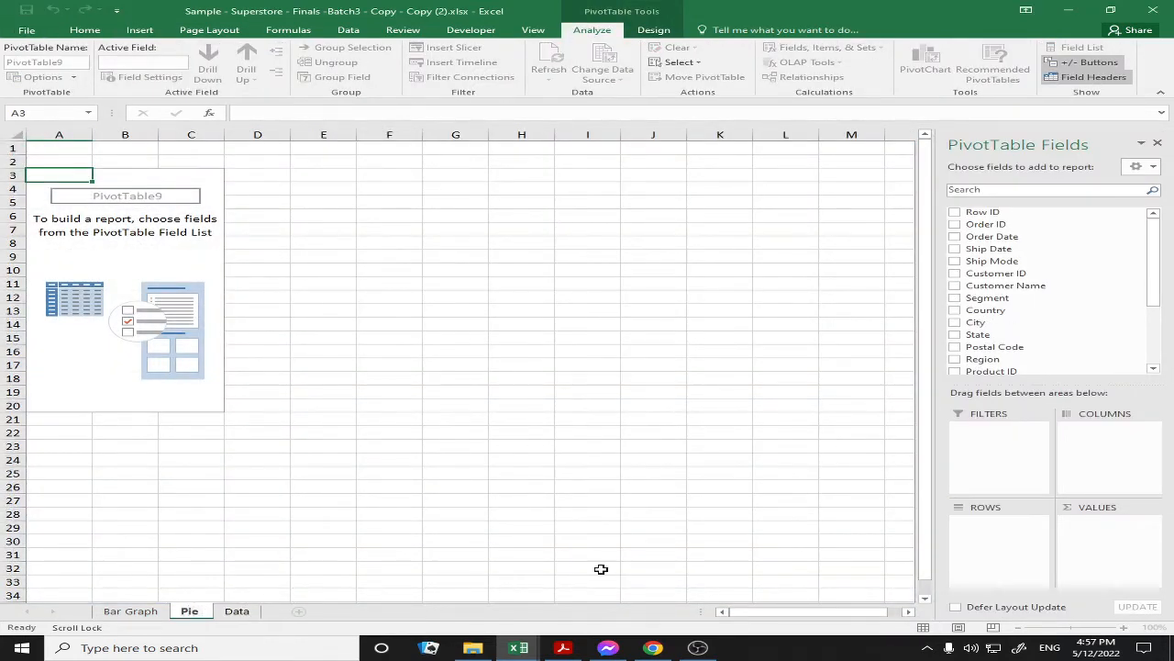
pyautogui.write('Cj')
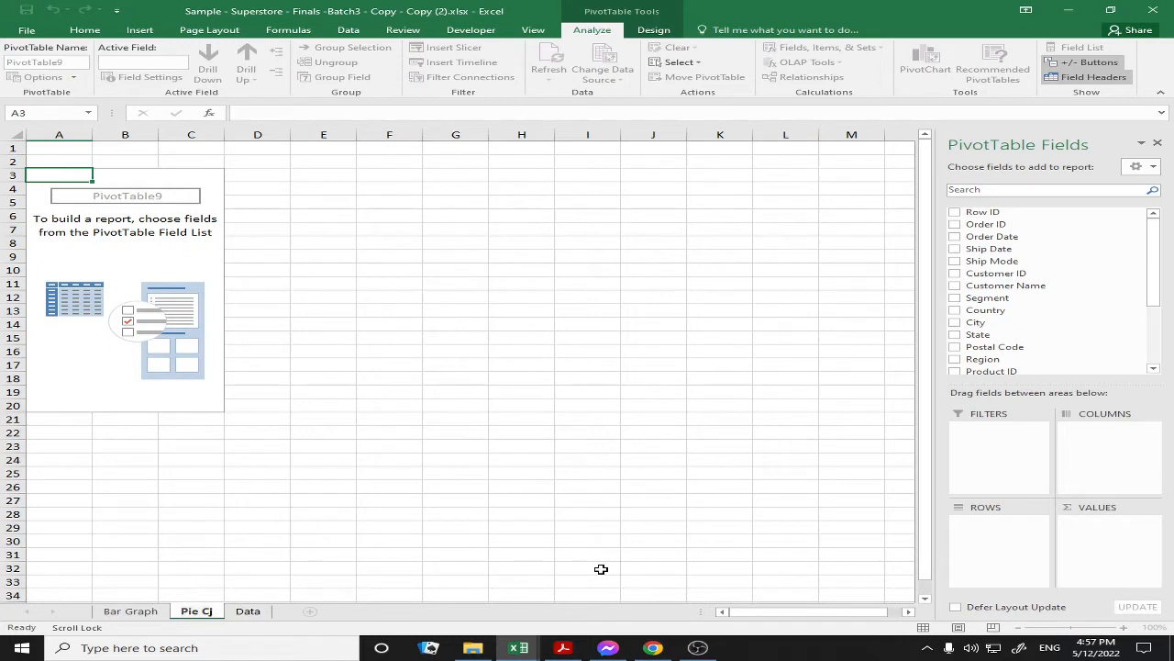
pyautogui.press('BackSpace')
pyautogui.write('hart')
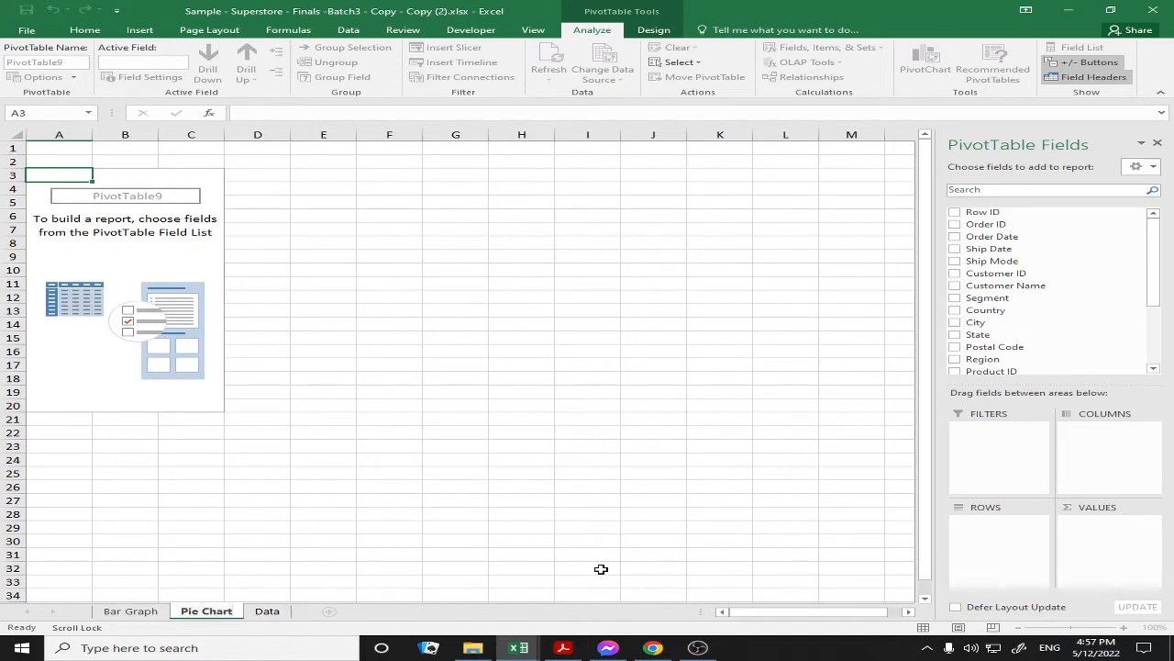
pyautogui.press('Return')
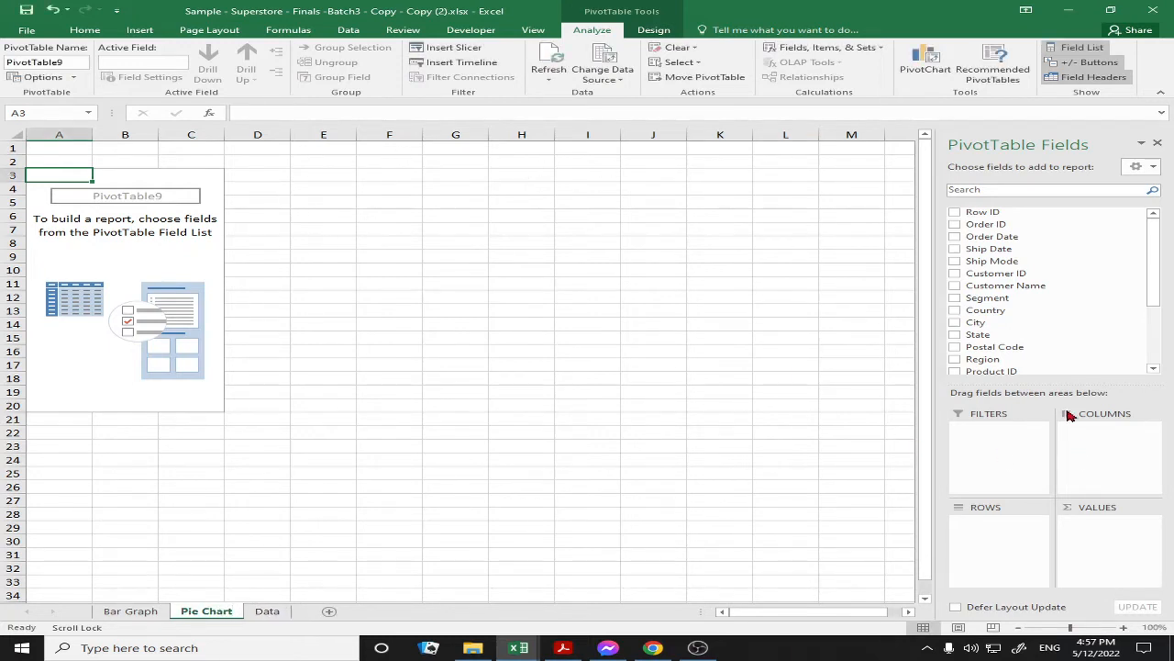
# Add Category to Rows and Sales to Values, then select the whole pivot table
pyautogui.scroll(-2, 1077, 340)
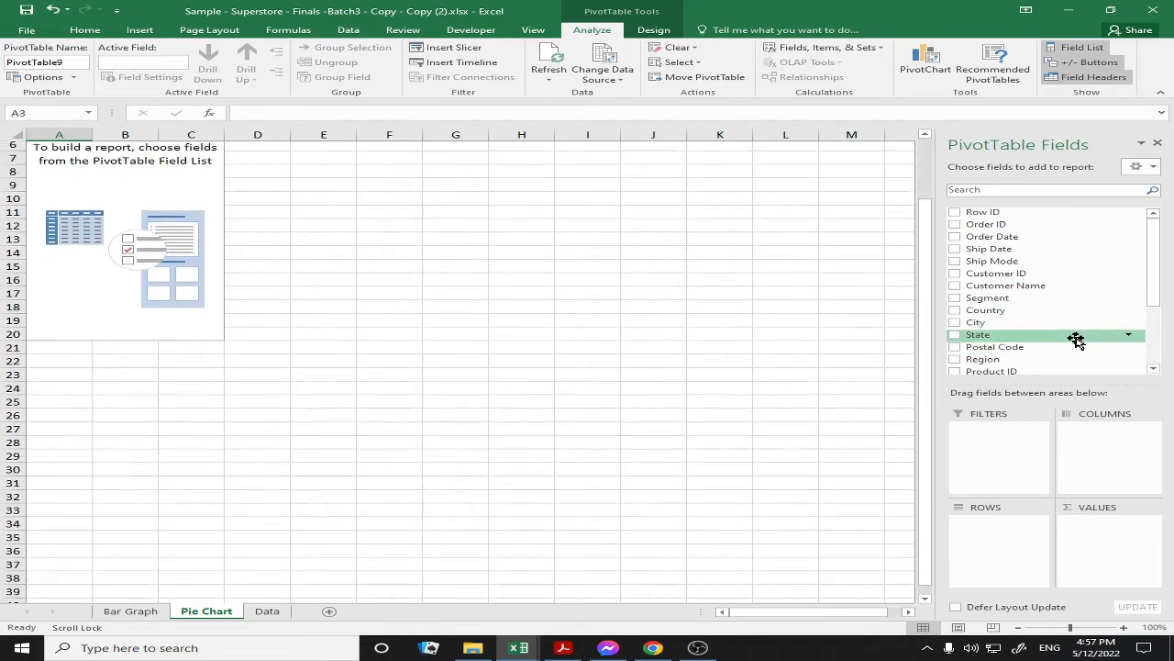
pyautogui.scroll(2, 1077, 340)
pyautogui.moveTo(1153, 288); pyautogui.dragTo(1156, 328)
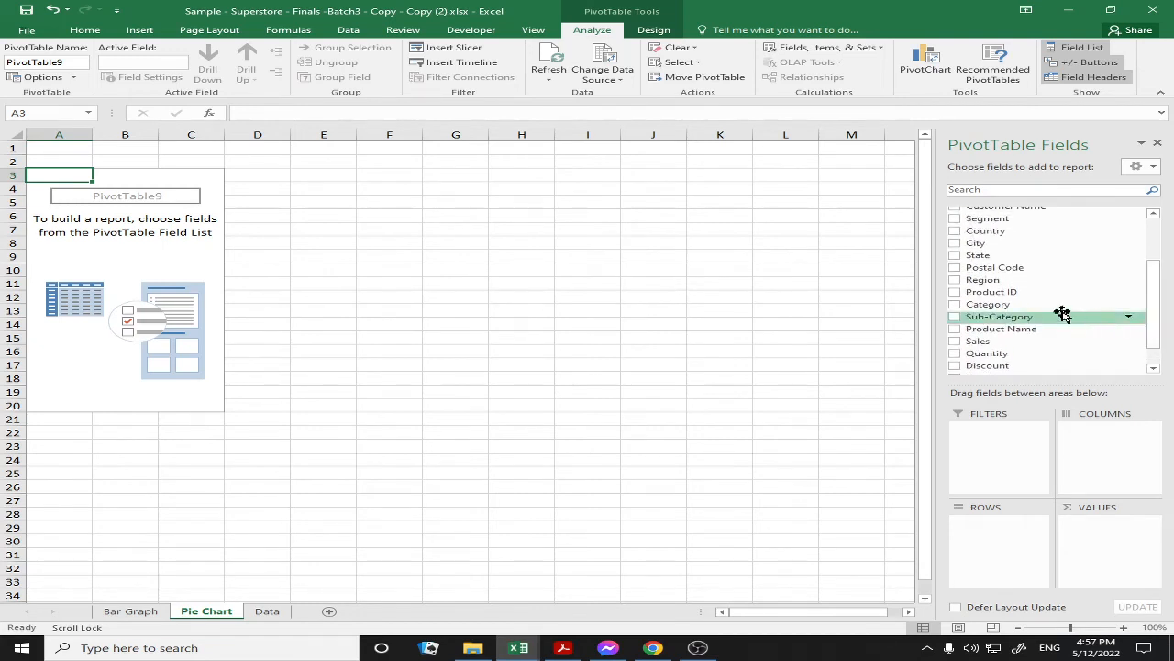
pyautogui.moveTo(1046, 306); pyautogui.dragTo(996, 559)
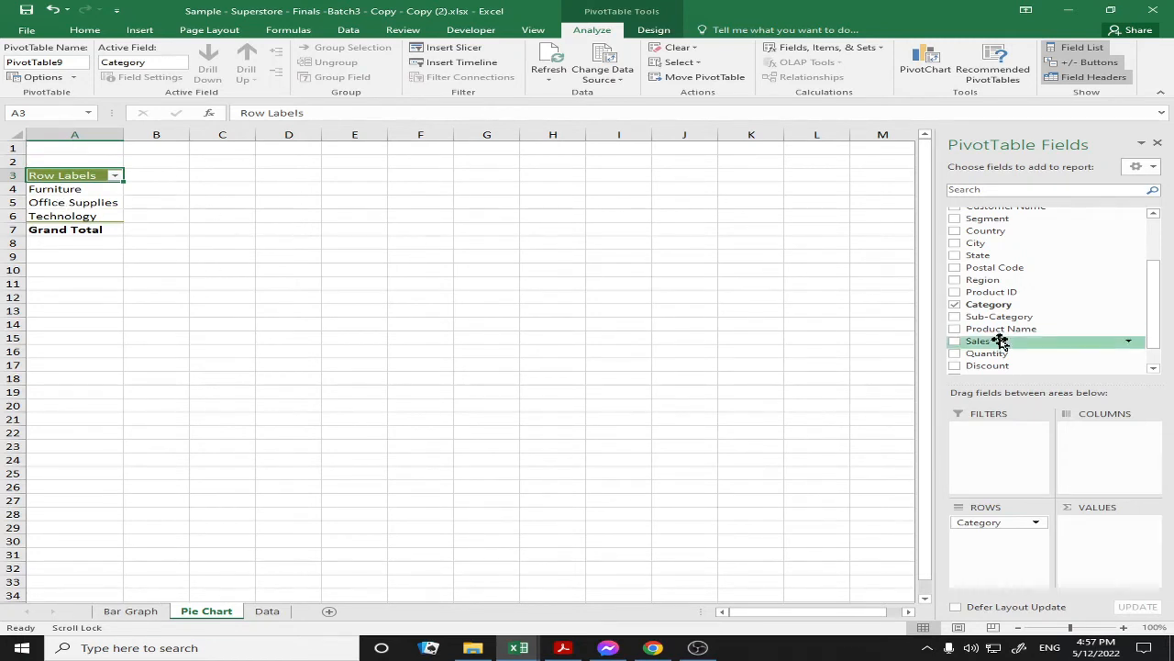
pyautogui.moveTo(1034, 341); pyautogui.dragTo(1121, 529)
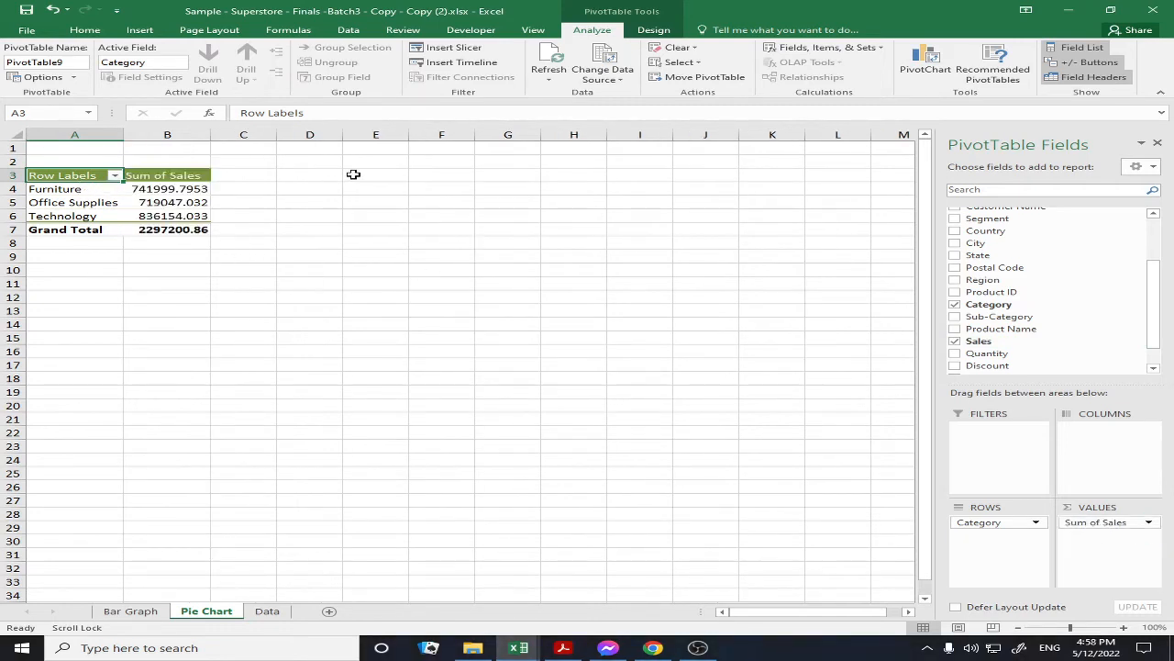
pyautogui.hotkey('ctrl', 'a')
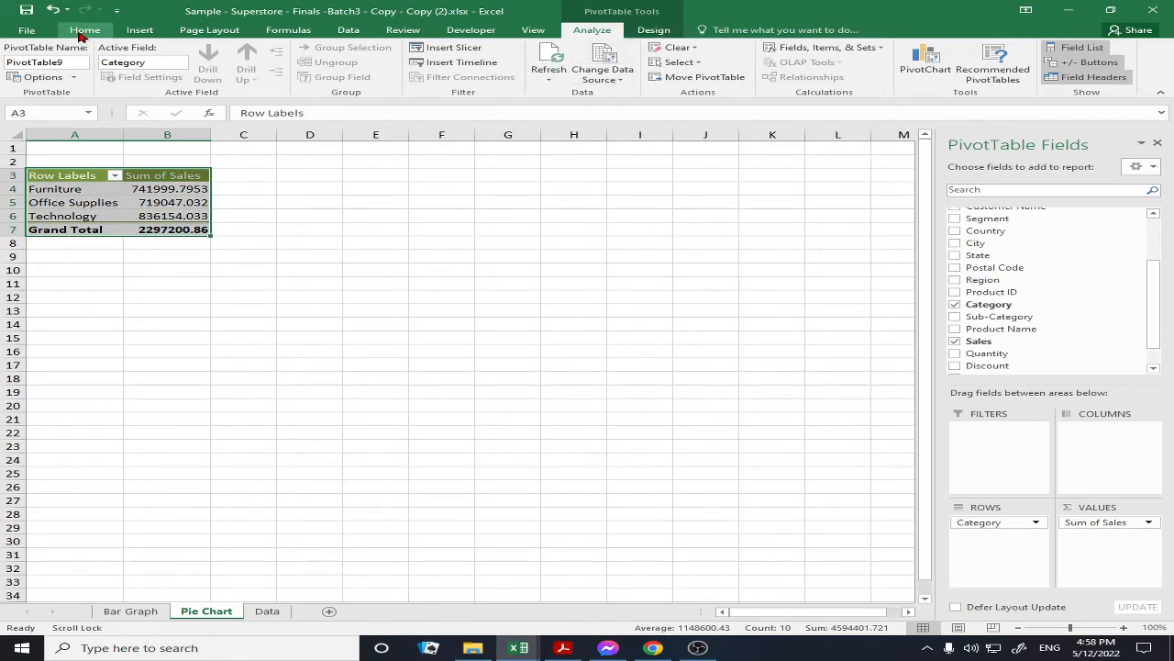
# Apply Comma Style to the Category pivot's sales and decrease the decimals twice
pyautogui.click(85, 31)
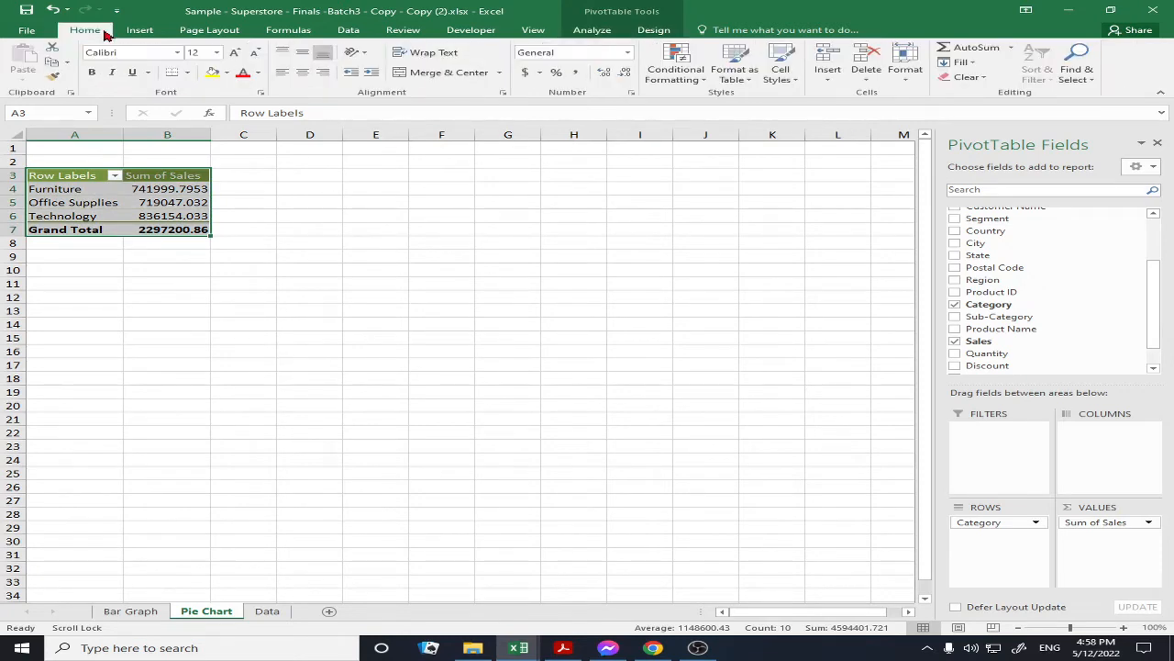
pyautogui.click(575, 72)
pyautogui.click(625, 77)
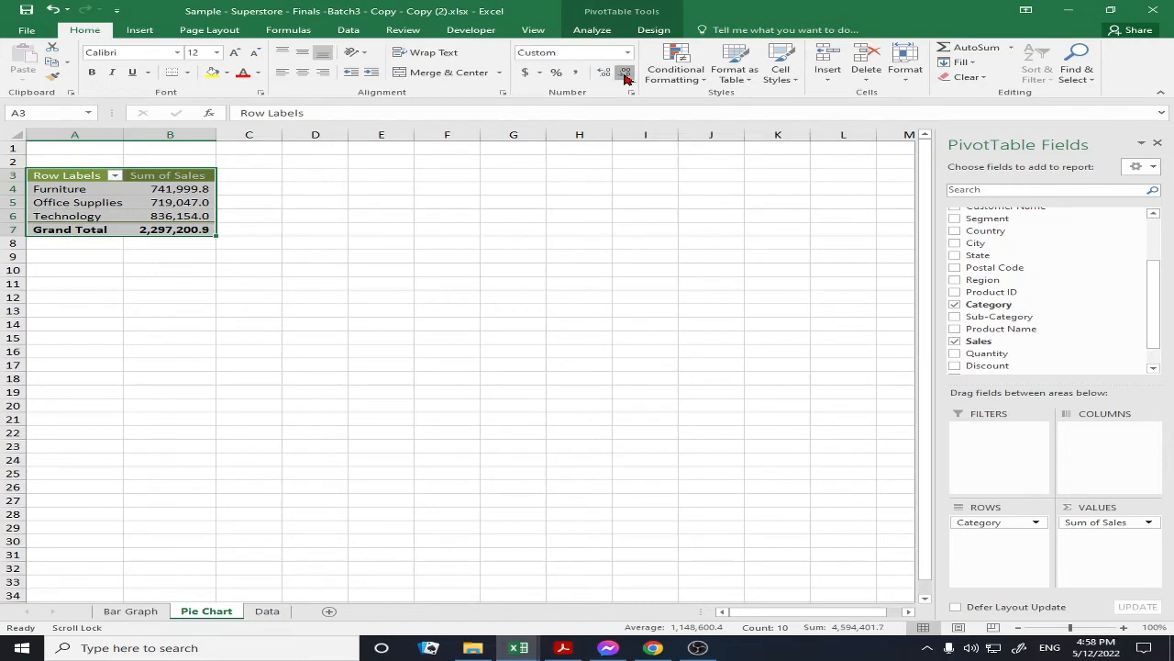
pyautogui.click(625, 77)
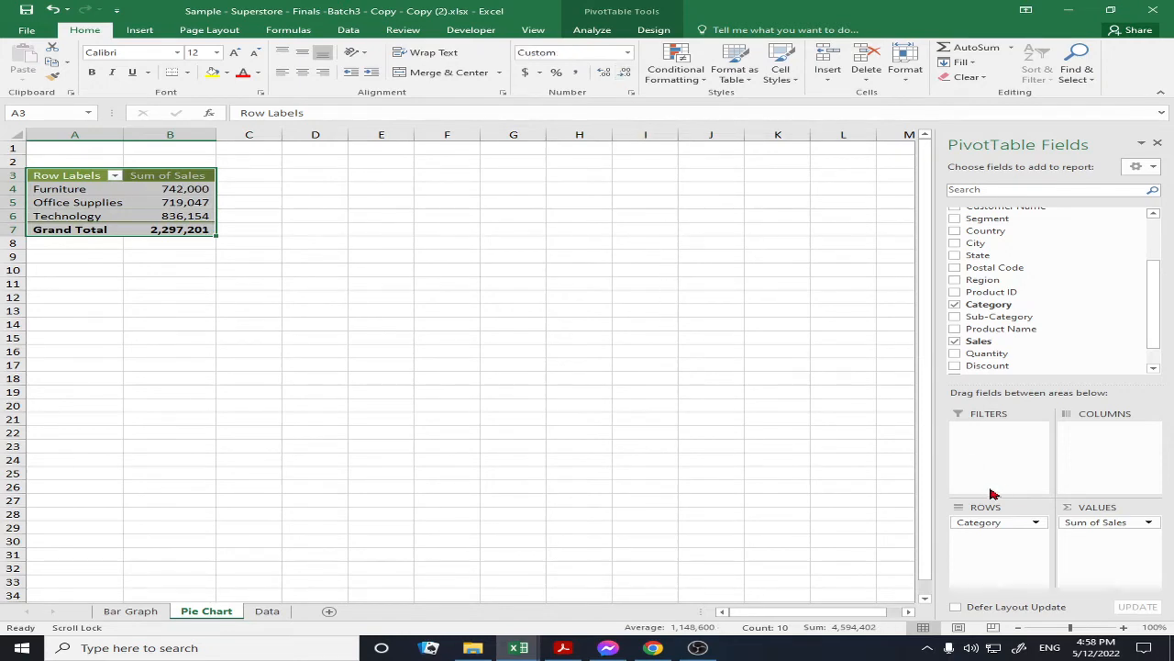
# Insert a pie PivotChart of Sum of Sales by Category and move it beside the PivotTable
pyautogui.click(142, 30)
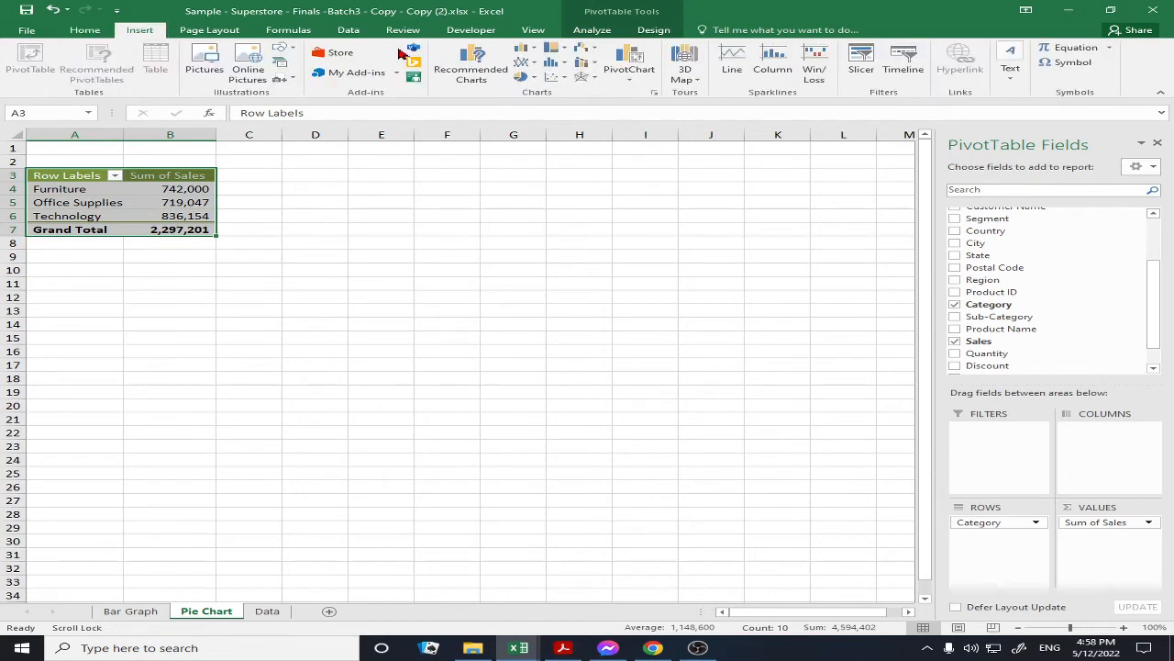
pyautogui.click(471, 69)
pyautogui.click(345, 355)
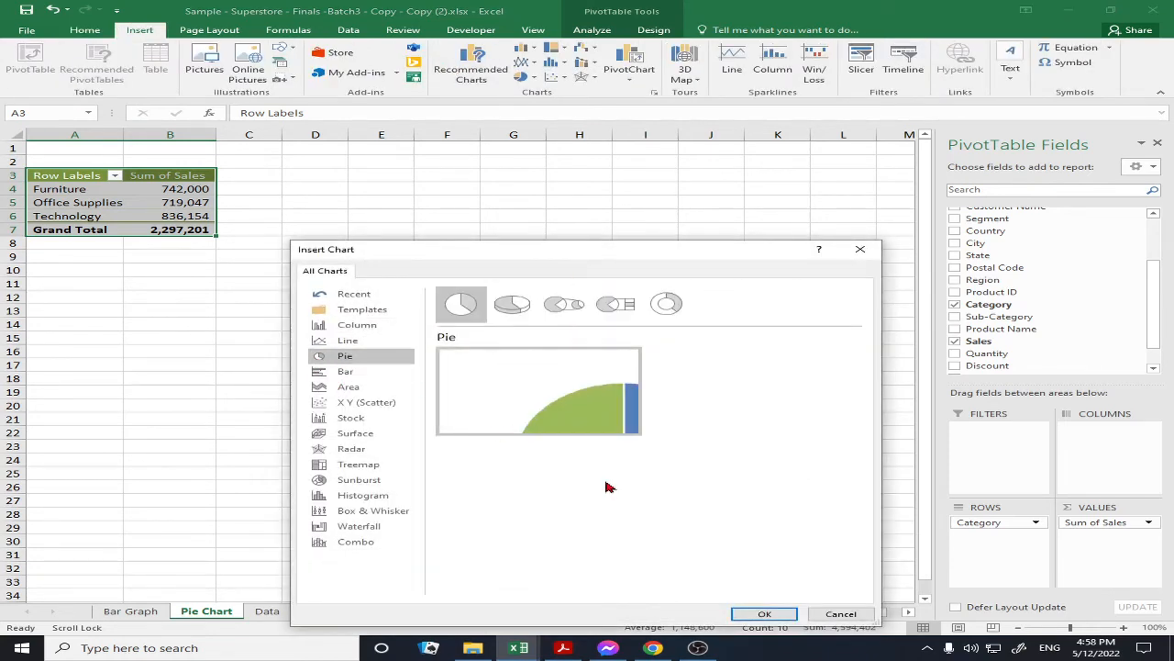
pyautogui.click(764, 613)
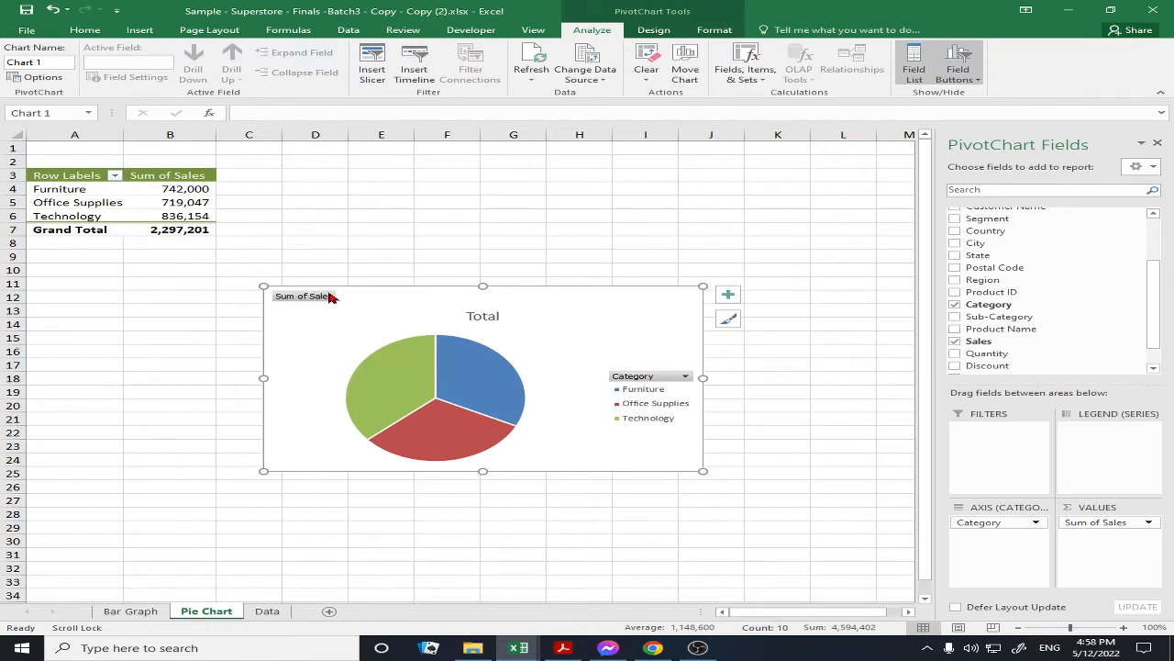
pyautogui.moveTo(391, 286); pyautogui.dragTo(410, 166)
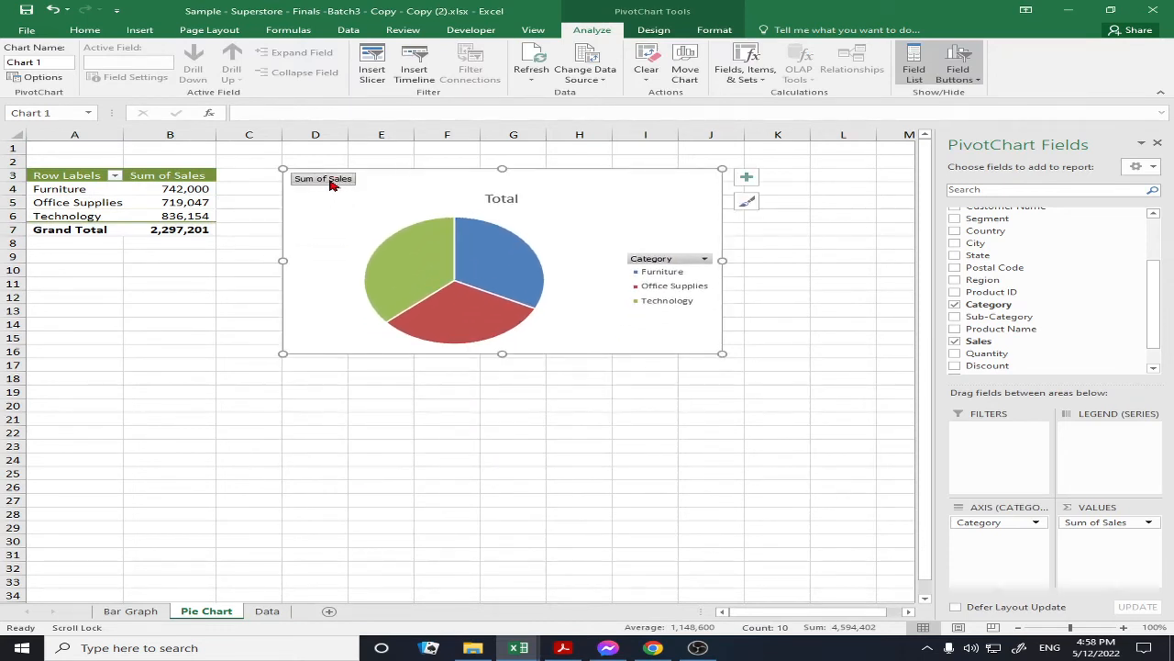
pyautogui.click(332, 184)
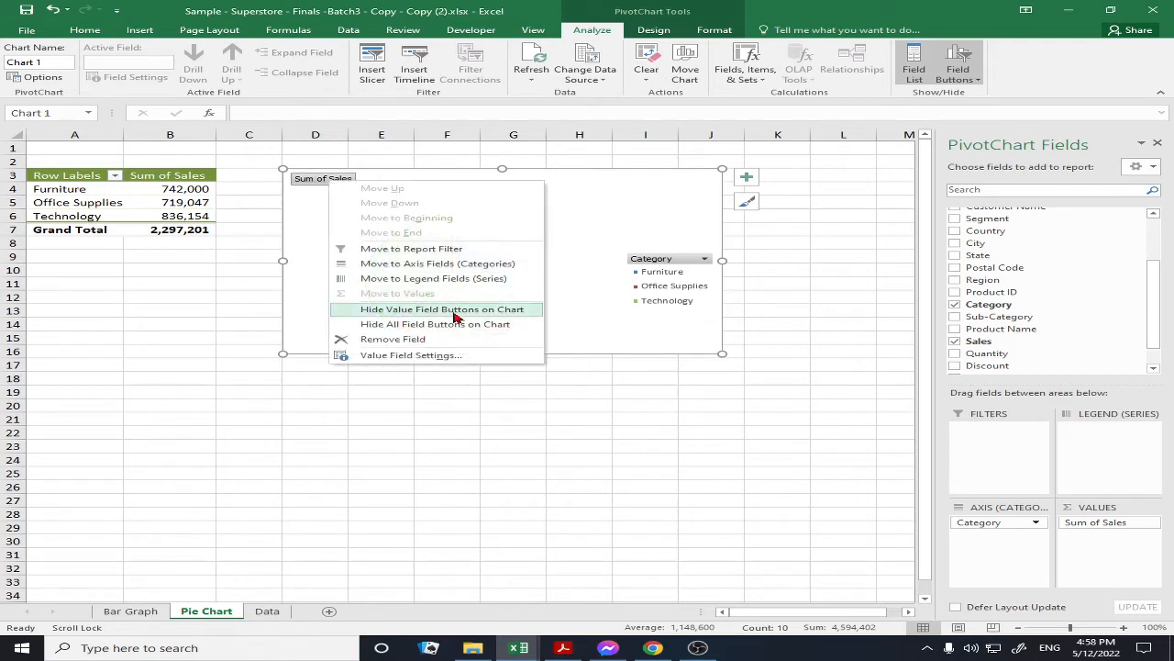
# Hide all field buttons on the pie PivotChart, keeping only the Total title, pie and legend
pyautogui.rightClick(285, 173)
pyautogui.rightClick(665, 257)
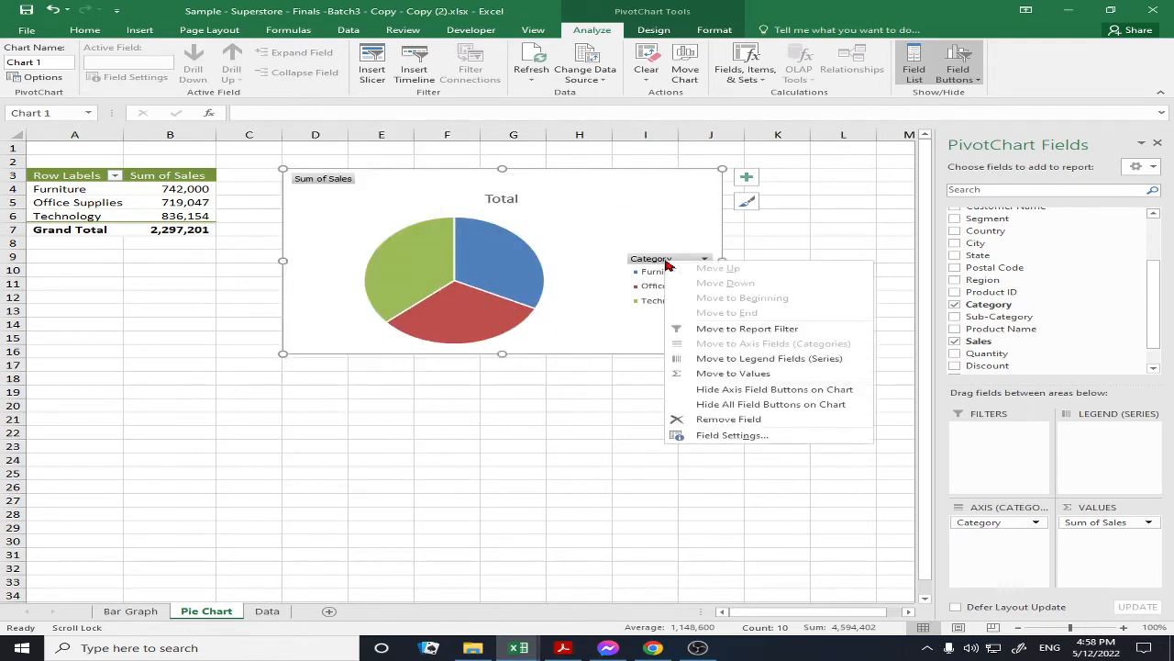
pyautogui.rightClick(629, 256)
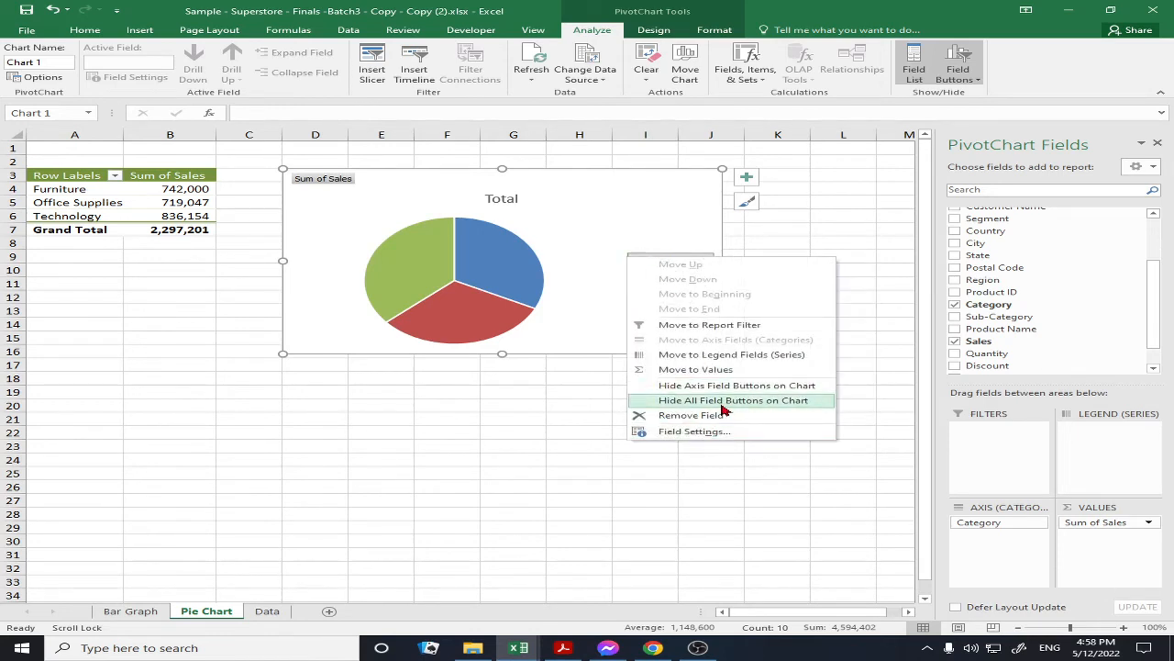
pyautogui.click(723, 400)
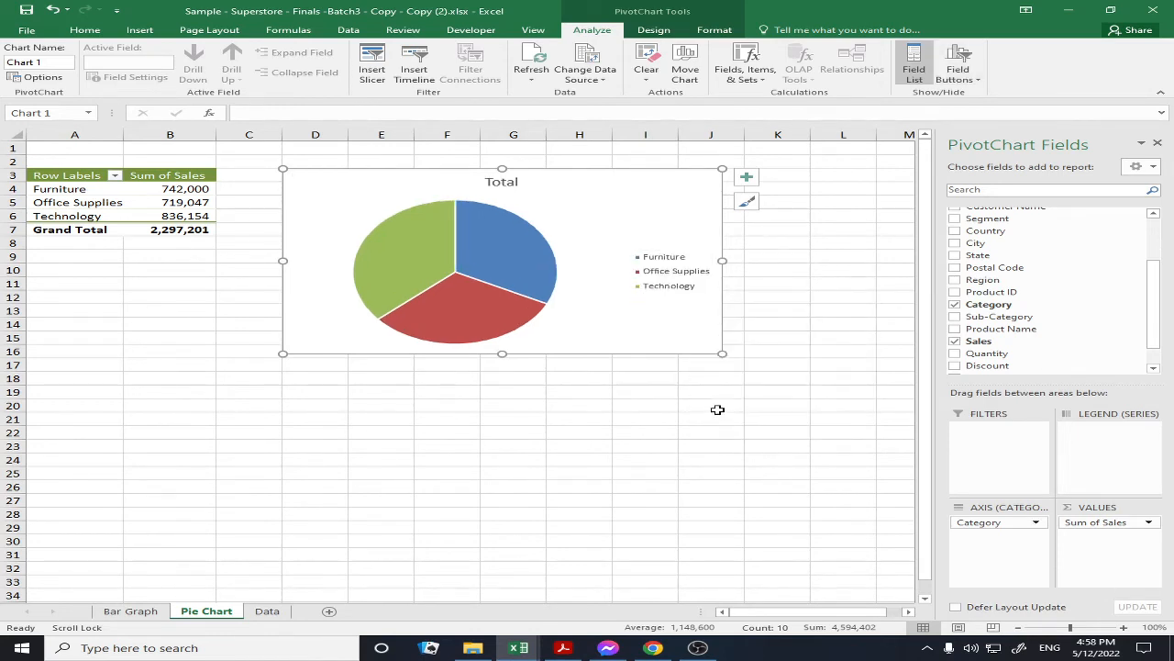
pyautogui.click(666, 276)
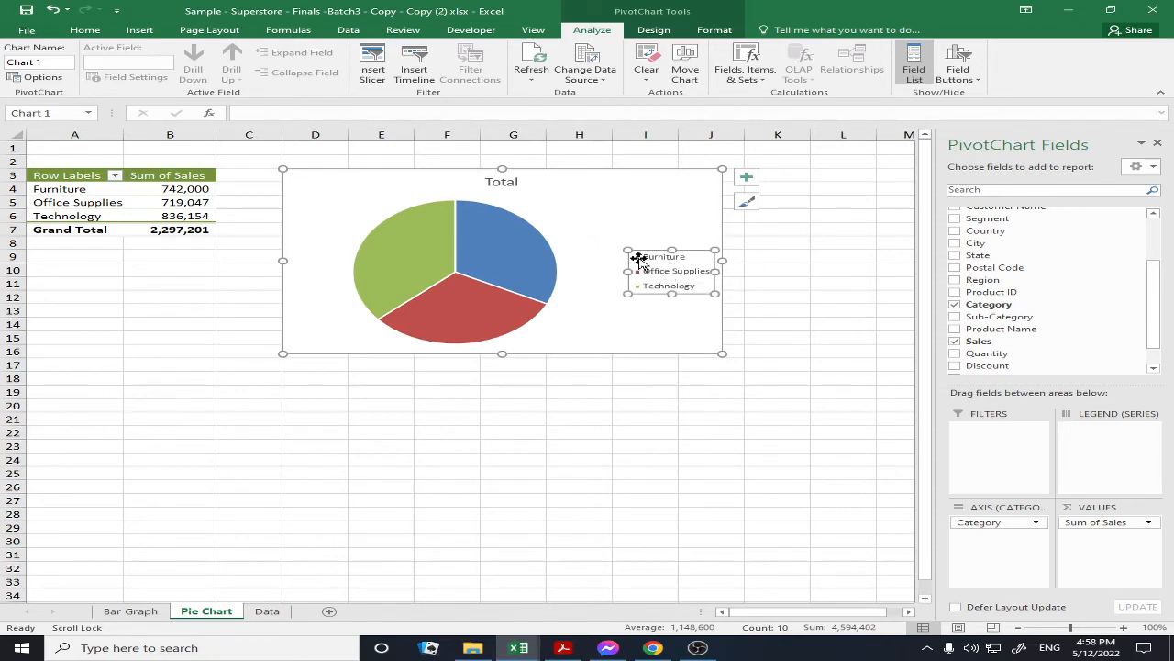
pyautogui.click(745, 179)
pyautogui.click(746, 178)
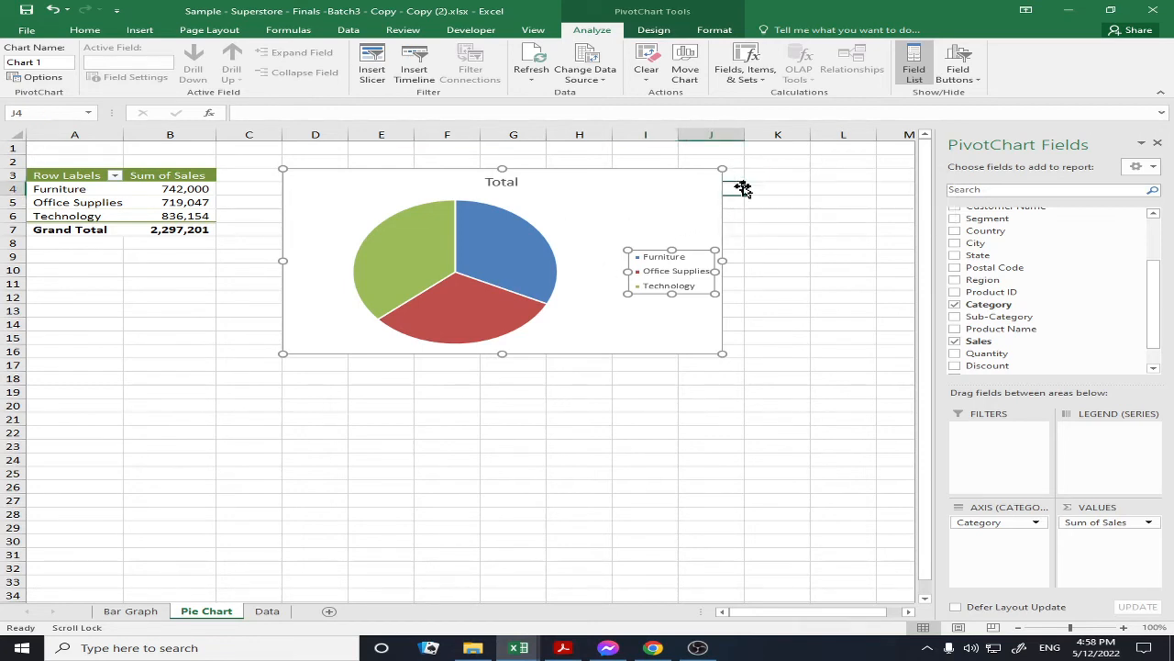
pyautogui.click(739, 186)
pyautogui.click(688, 190)
pyautogui.rightClick(687, 191)
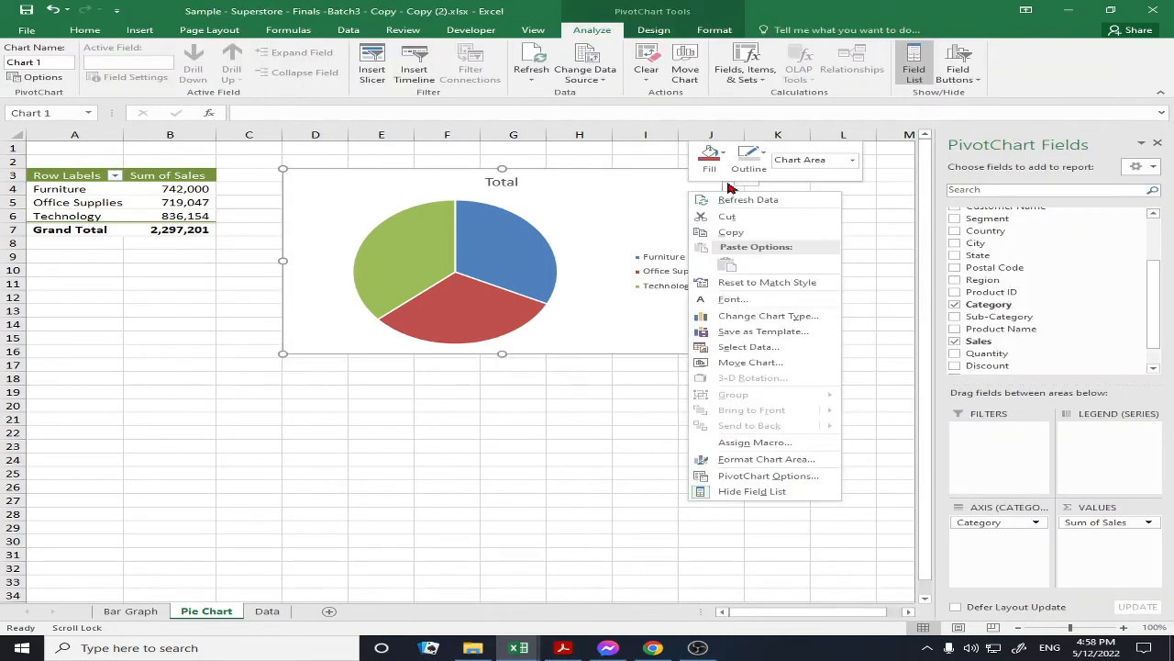
pyautogui.click(652, 189)
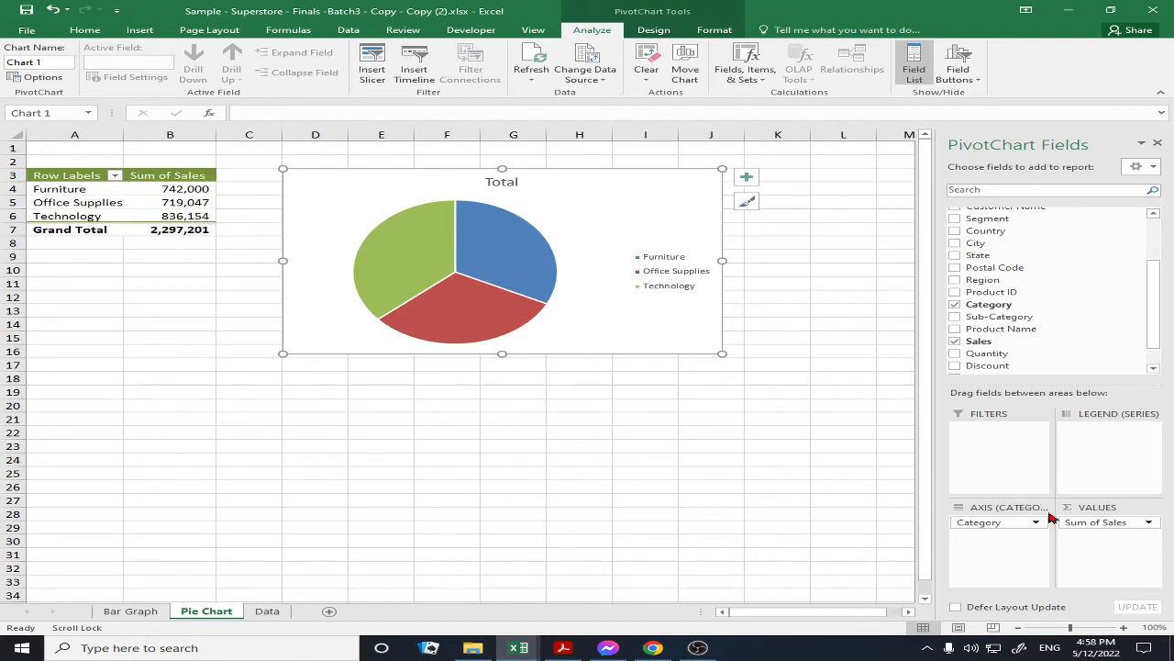
# Show Sum of Sales as % of Grand Total: Furniture 32.30%, Office Supplies 31.30%, Technology 36.40%
pyautogui.click(1108, 524)
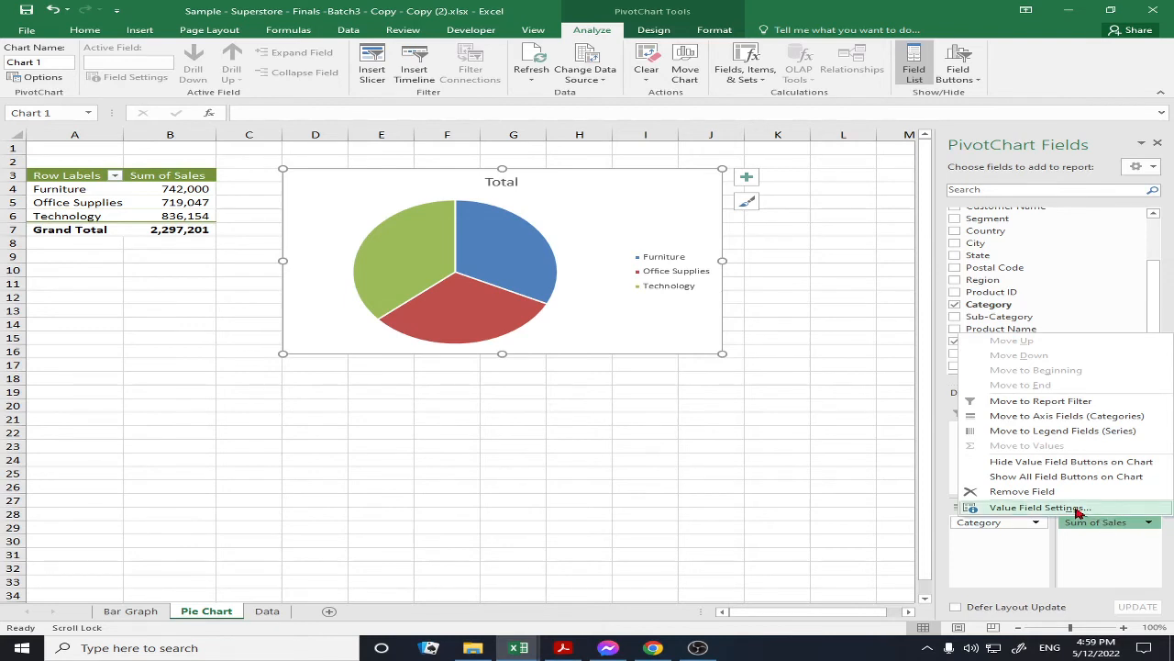
pyautogui.click(1077, 510)
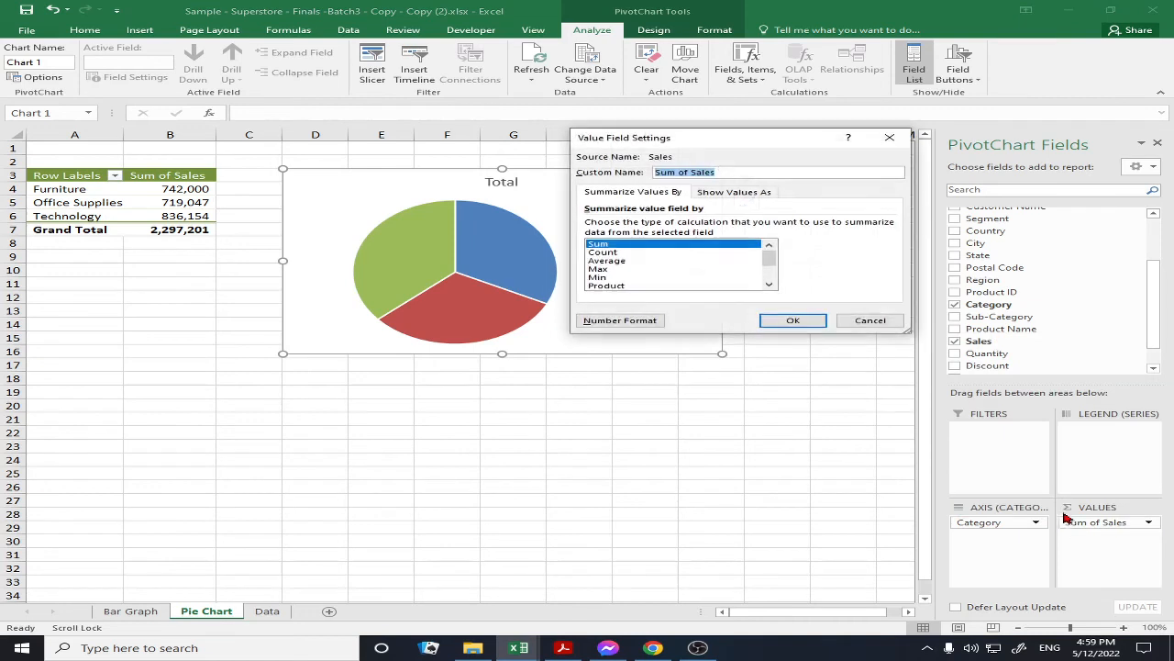
pyautogui.click(732, 193)
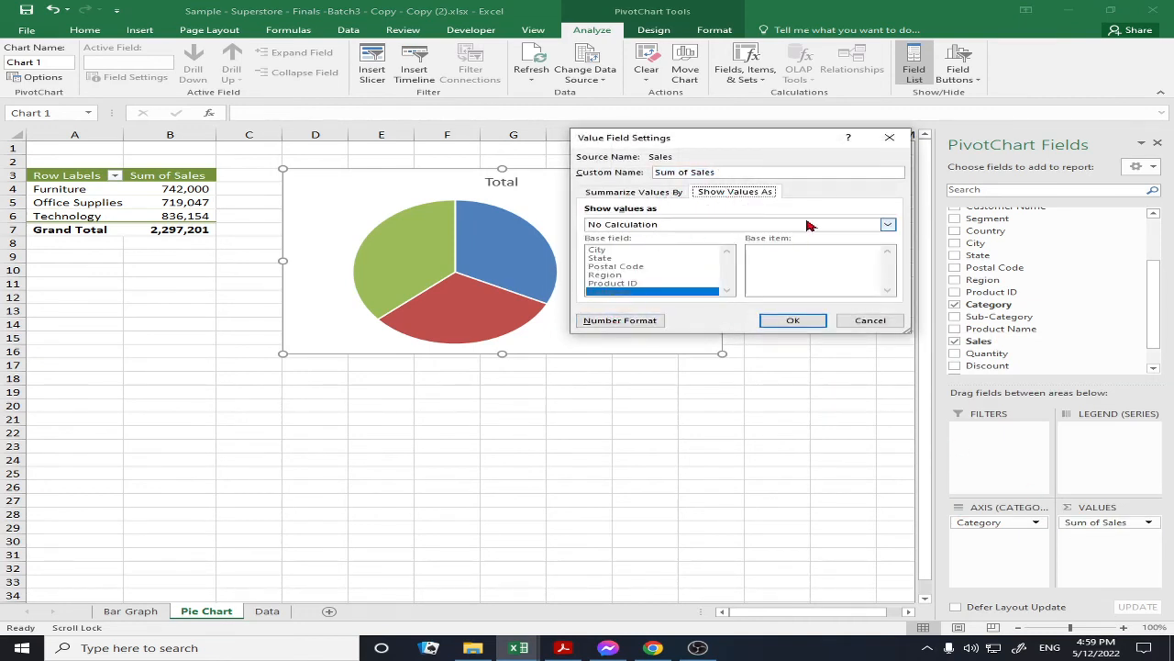
pyautogui.click(887, 224)
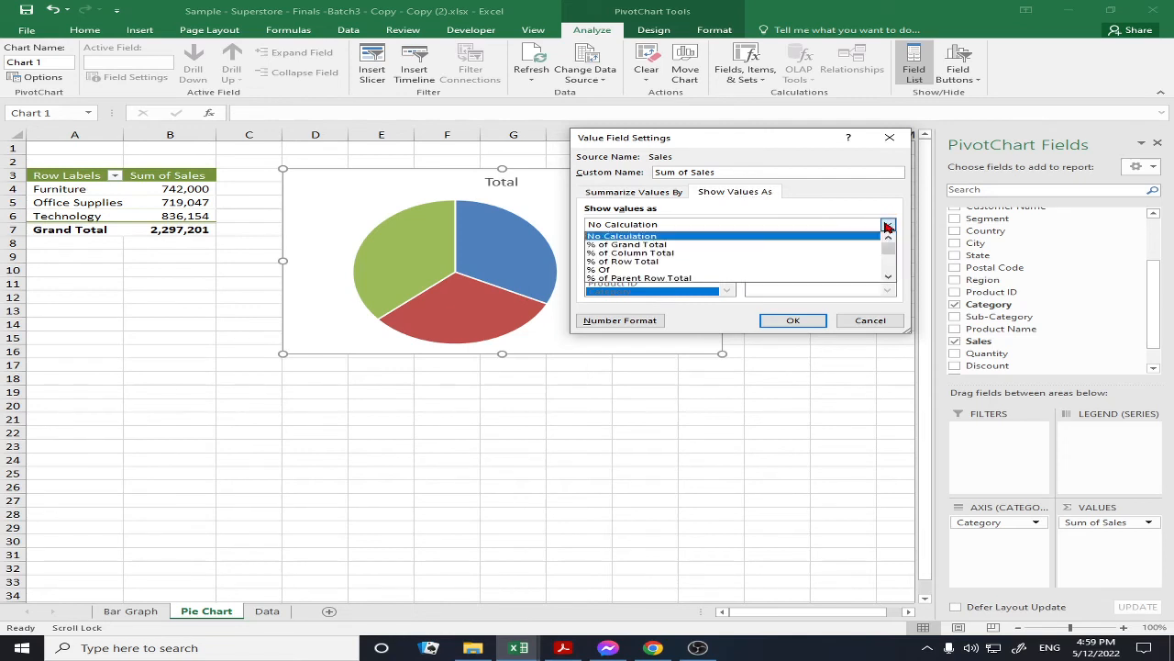
pyautogui.click(609, 250)
pyautogui.click(763, 321)
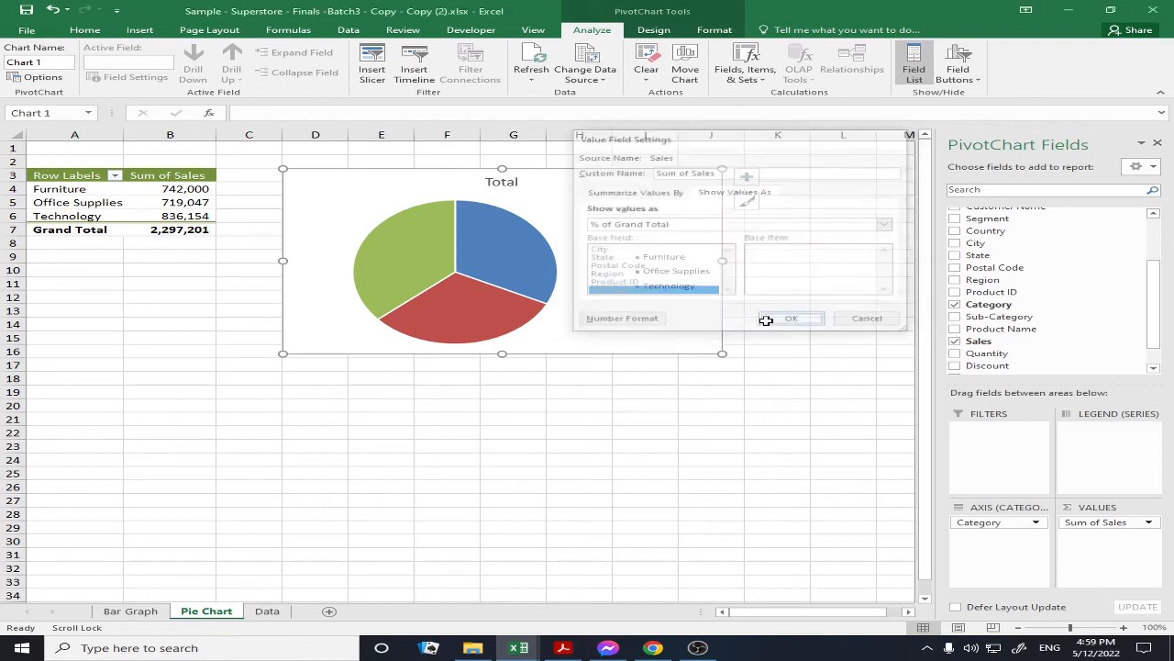
pyautogui.click(497, 254)
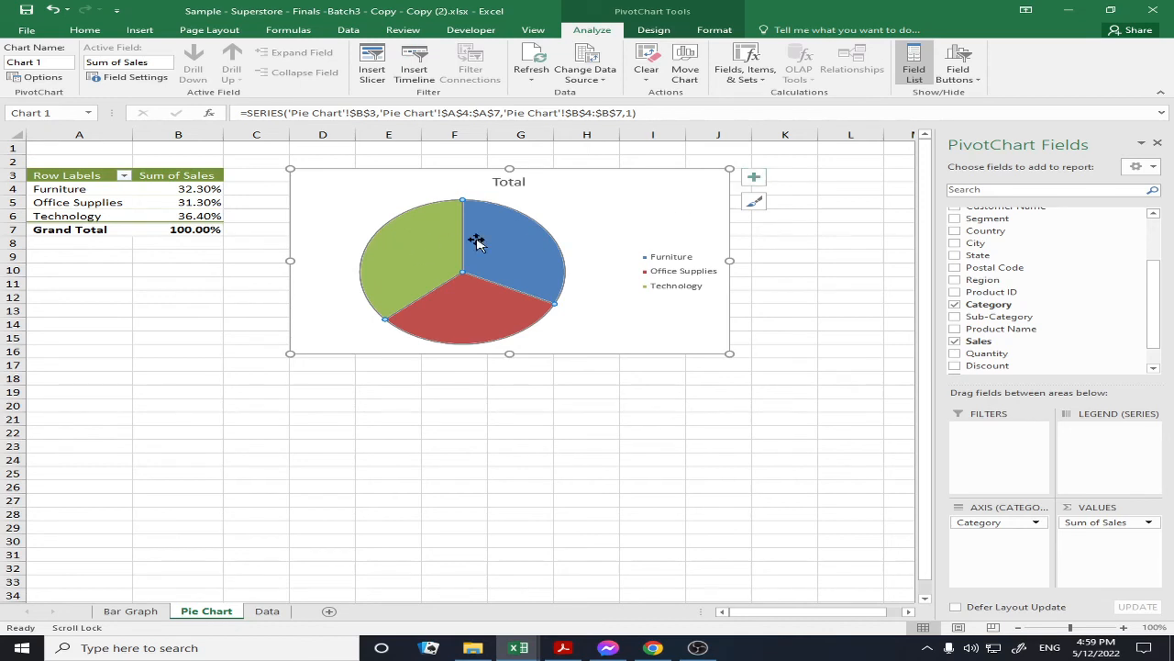
# Add Data Callout labels to the pie and move the Office Supplies callout beside its slice
pyautogui.click(755, 180)
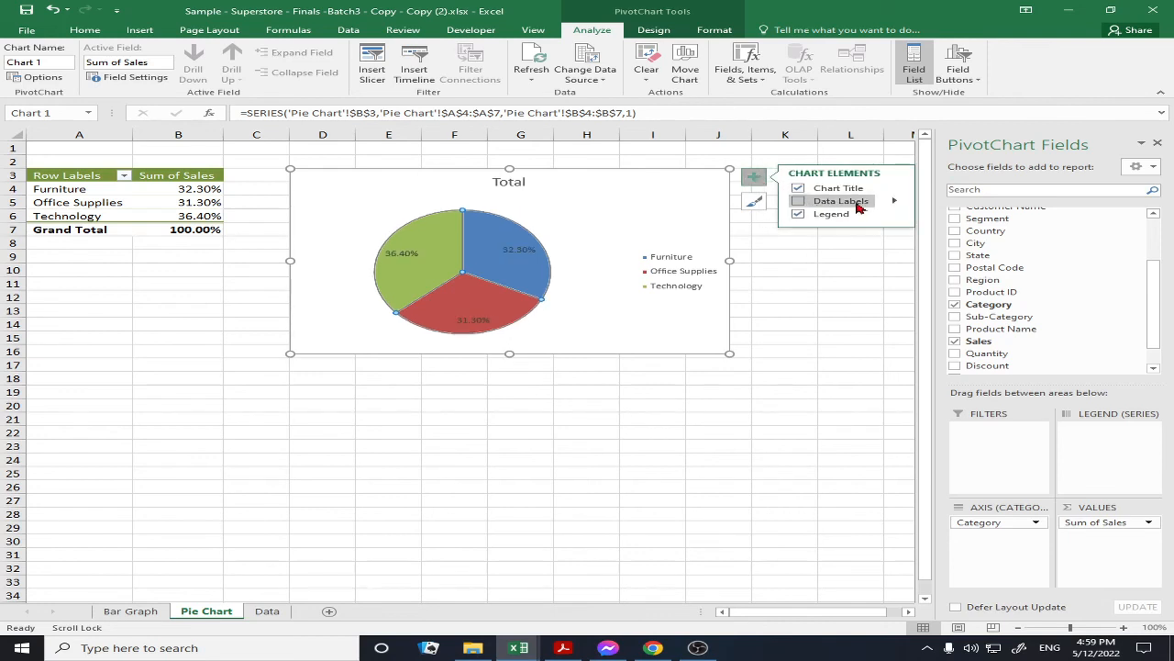
pyautogui.click(894, 200)
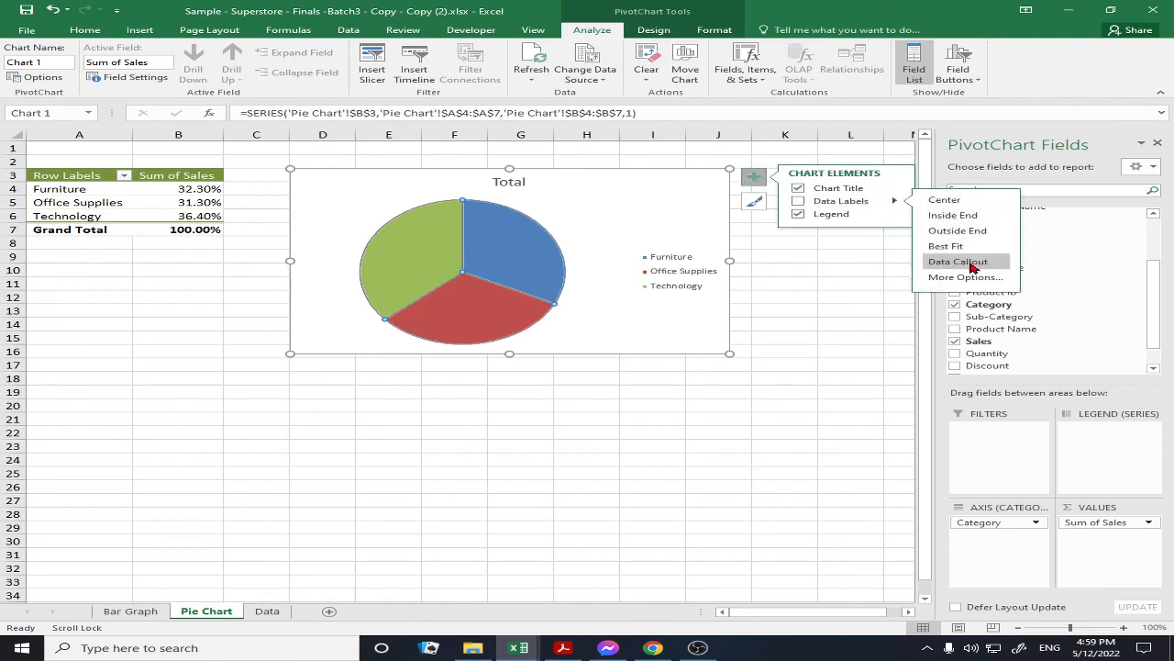
pyautogui.click(960, 263)
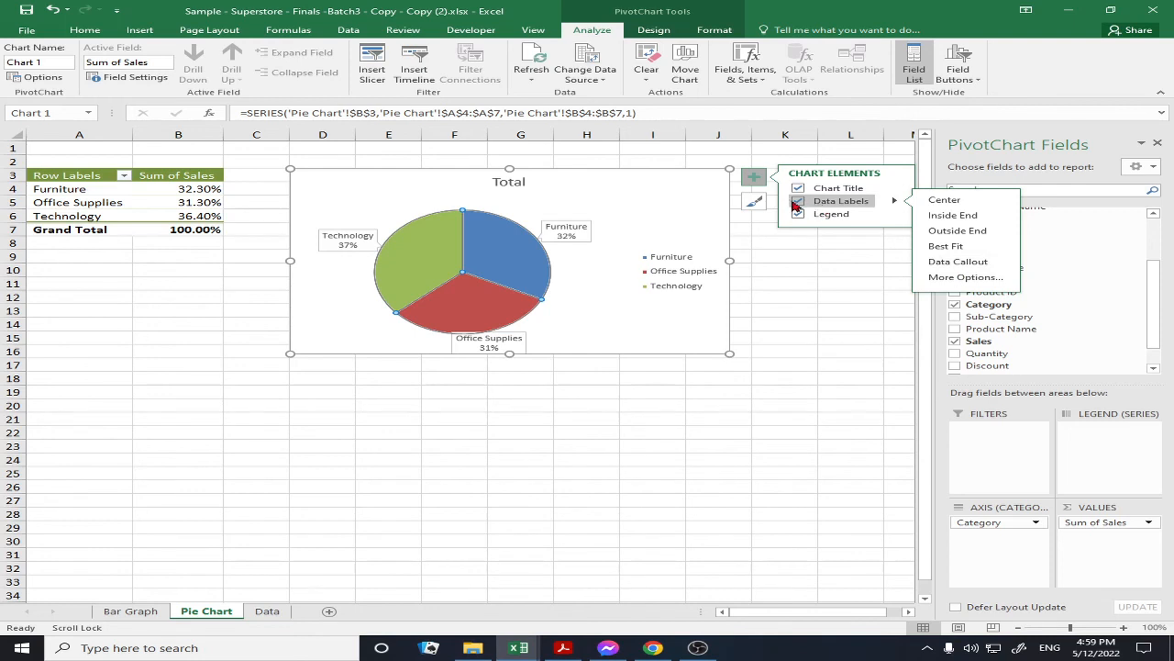
pyautogui.click(521, 343)
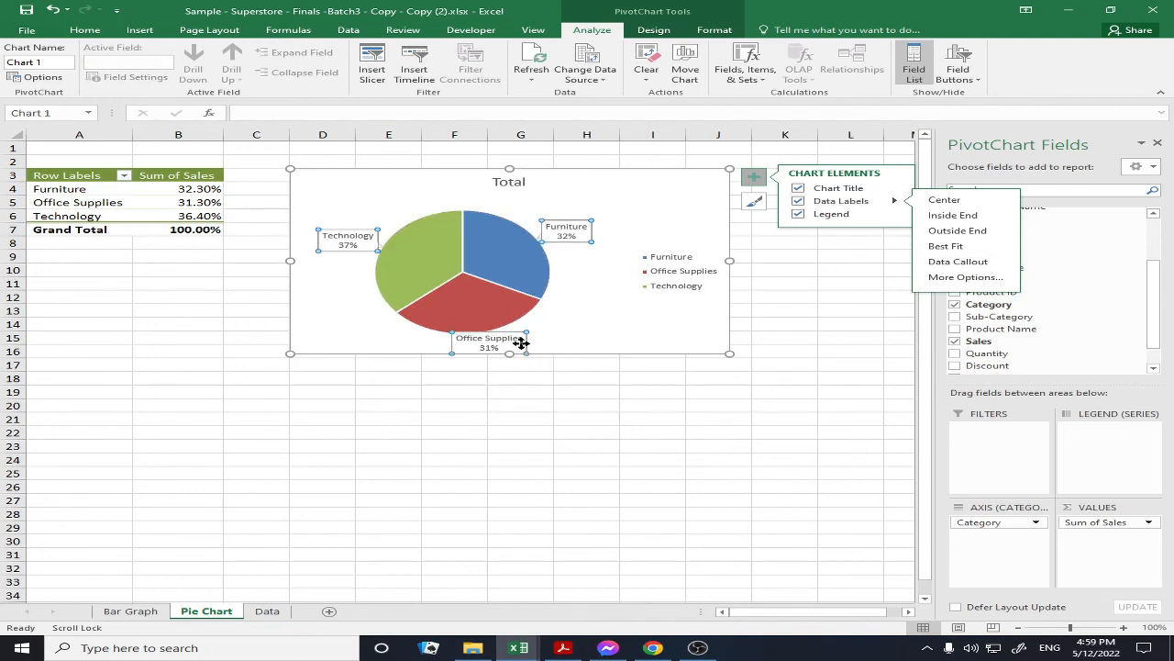
pyautogui.click(512, 337)
pyautogui.moveTo(507, 333); pyautogui.dragTo(590, 325)
pyautogui.moveTo(474, 333); pyautogui.dragTo(532, 339)
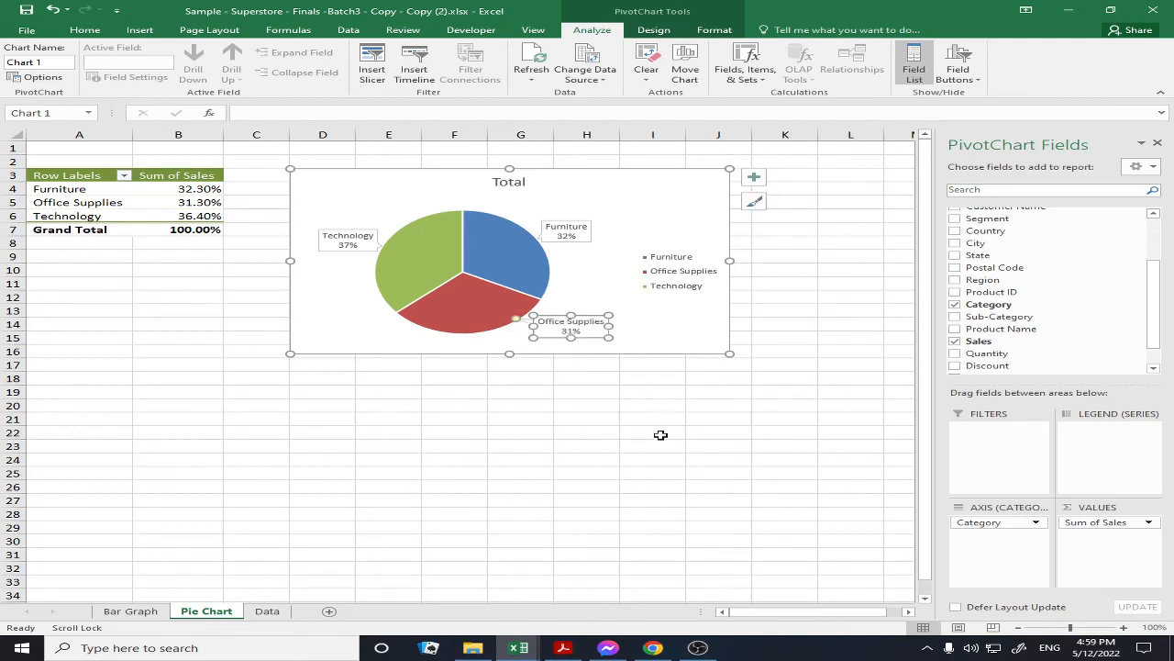
pyautogui.click(657, 435)
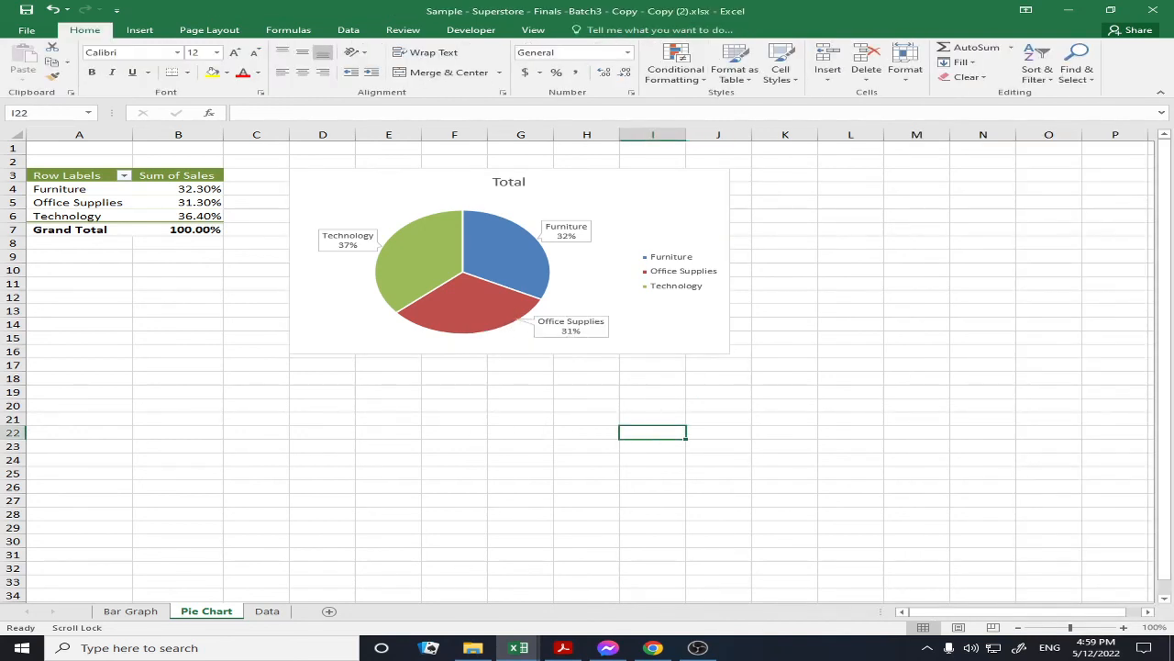